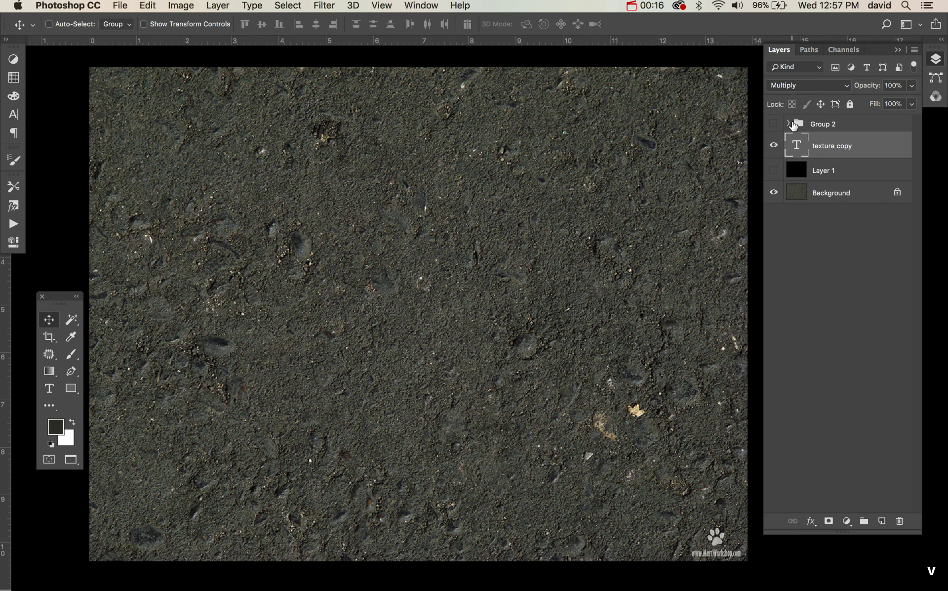
- Try the Overlay blend mode on the TEXTURE text layer
key("alt+shift+o")
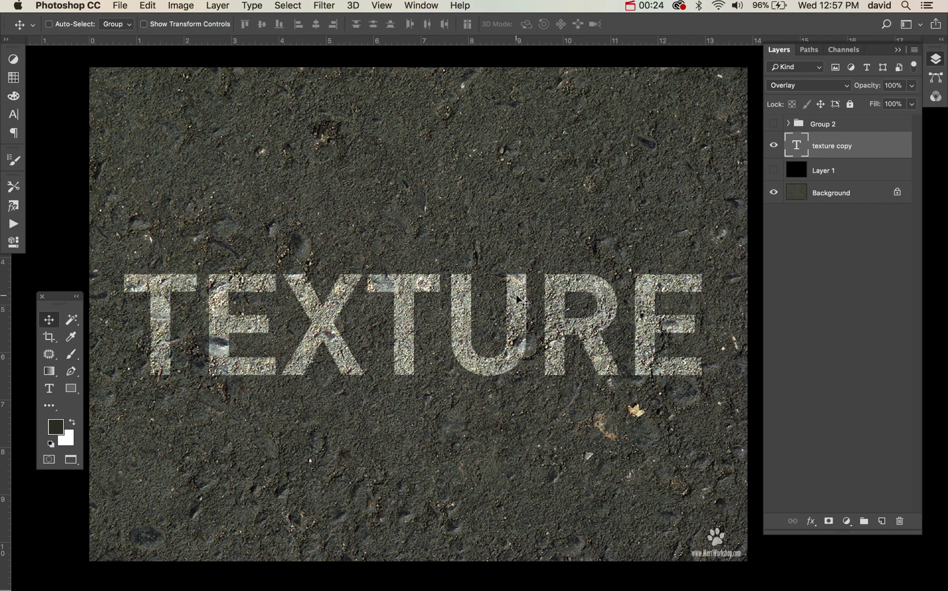
key("super+shift+n")
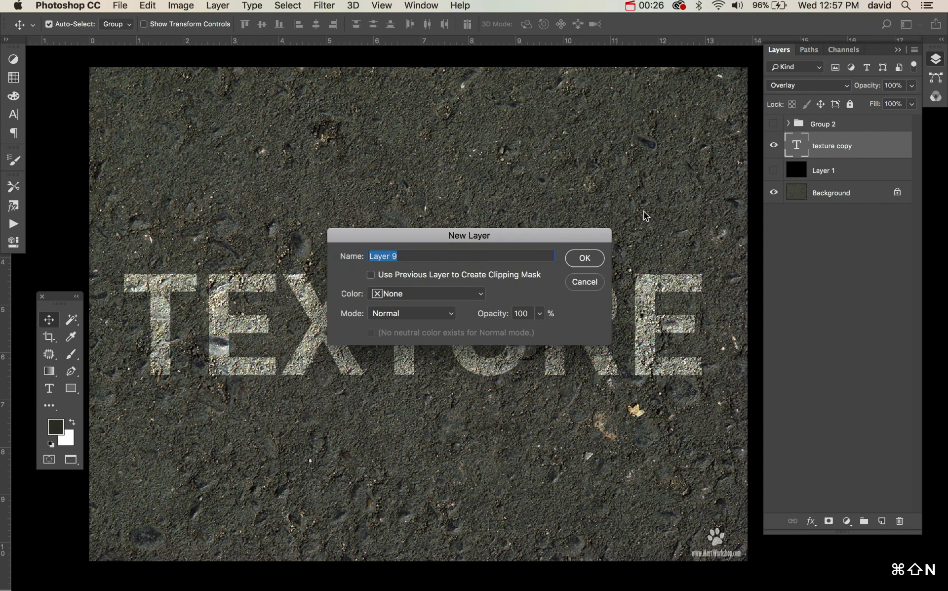
key("Escape")
- Show the black Layer 1 beneath the text and set the text layer's blend mode to Normal
left_click(774, 170)
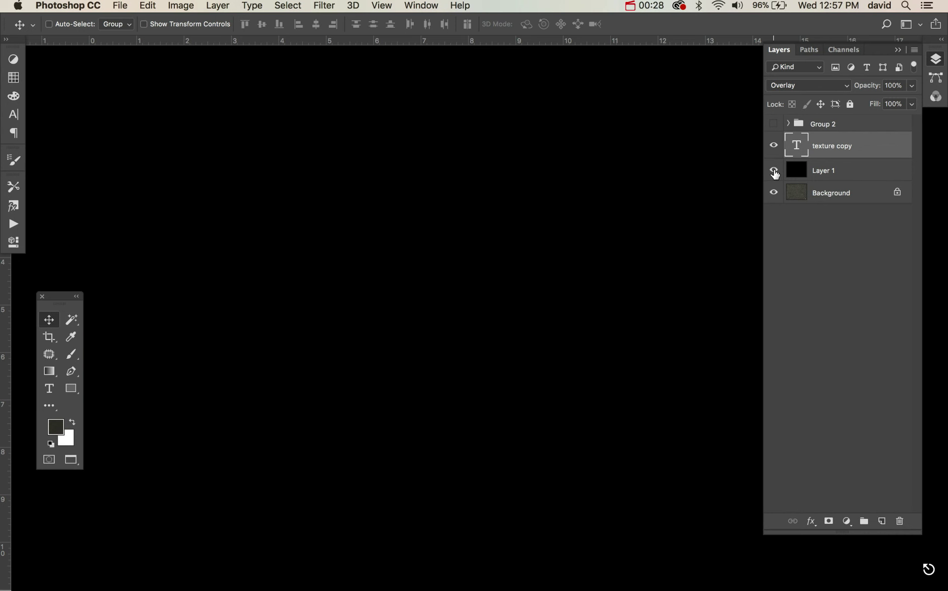
left_click(795, 84)
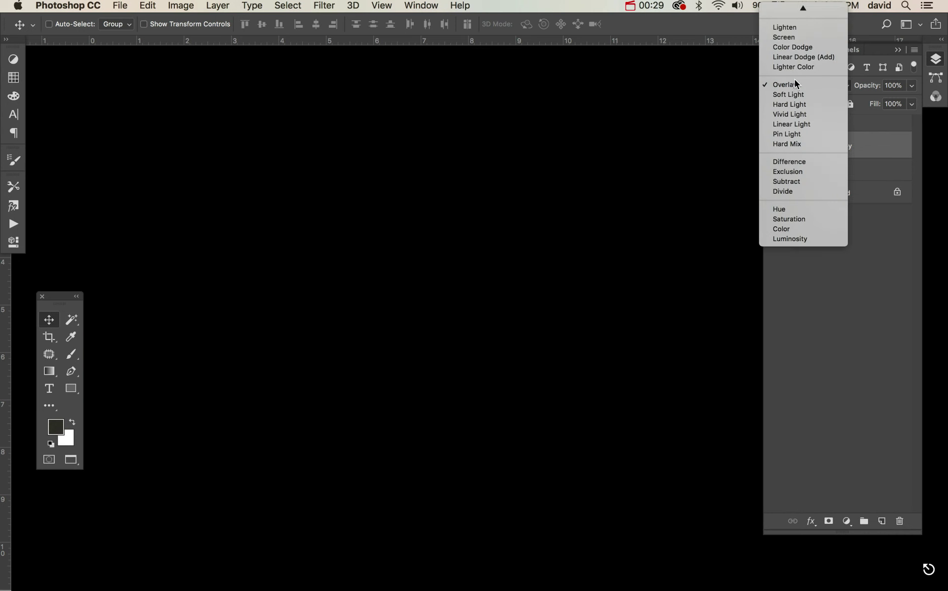
left_click(790, 9)
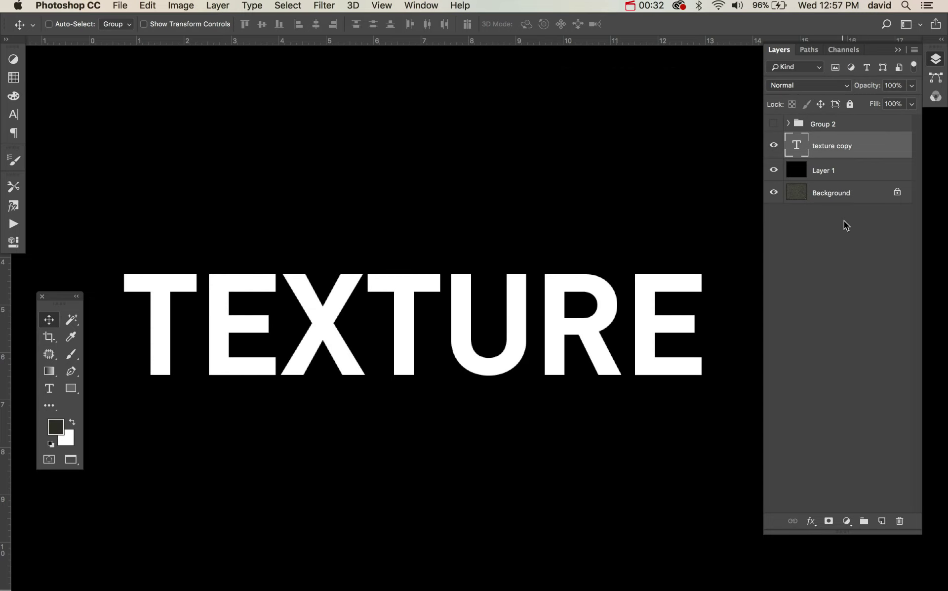
- Toggle the visibility of the black layer and the text layer to examine them, and check the text layer's live type
left_click(774, 169)
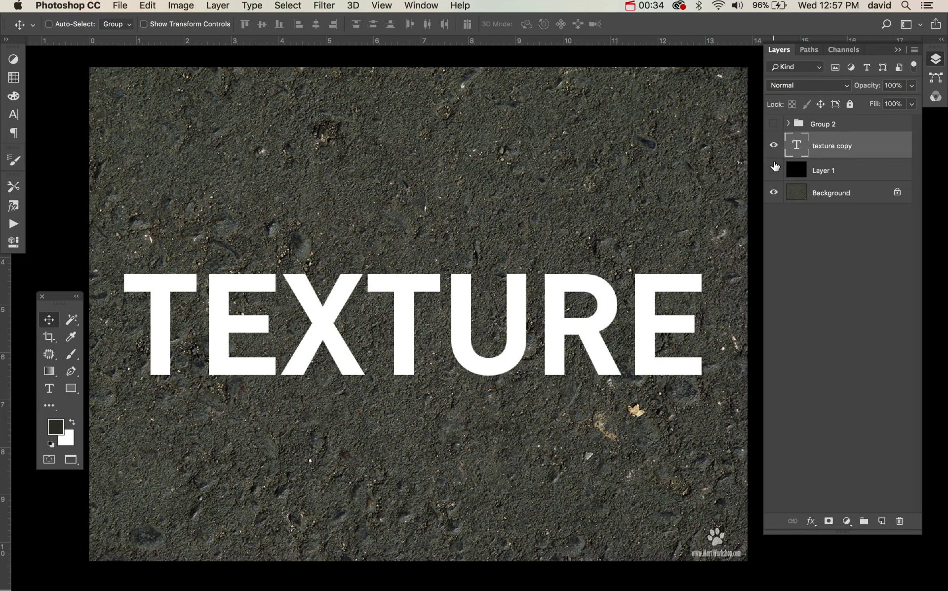
left_click(773, 169)
left_click(774, 168)
left_click(774, 169)
left_click(773, 169)
left_click(774, 169)
left_click(774, 146)
left_click(774, 145)
left_click(775, 146)
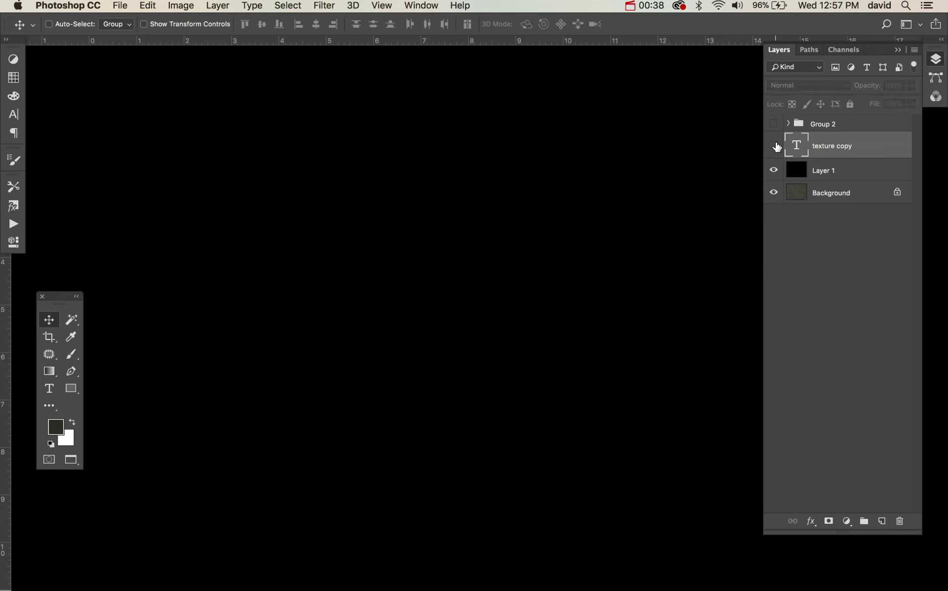
left_click(774, 146)
double_click(796, 146)
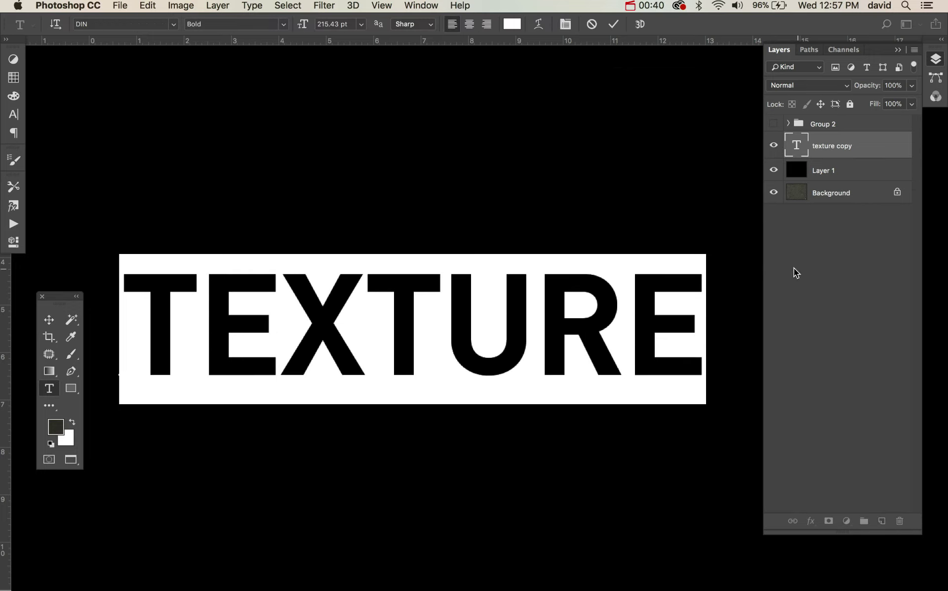
left_click(53, 312)
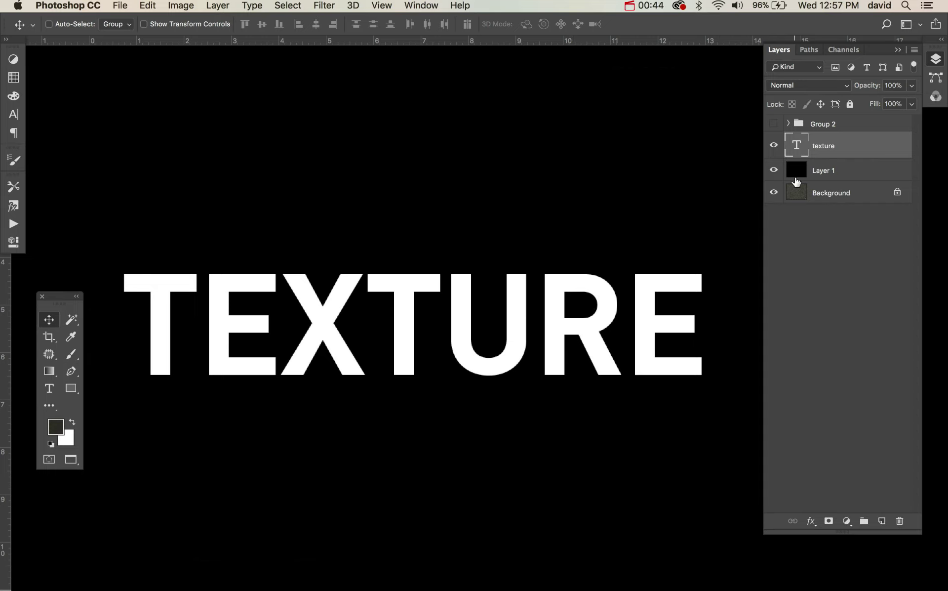
- Stamp all visible layers into a new layer above the text, and hide the text layer and the black Layer 1
key("super")
key("super+alt+shift+e")
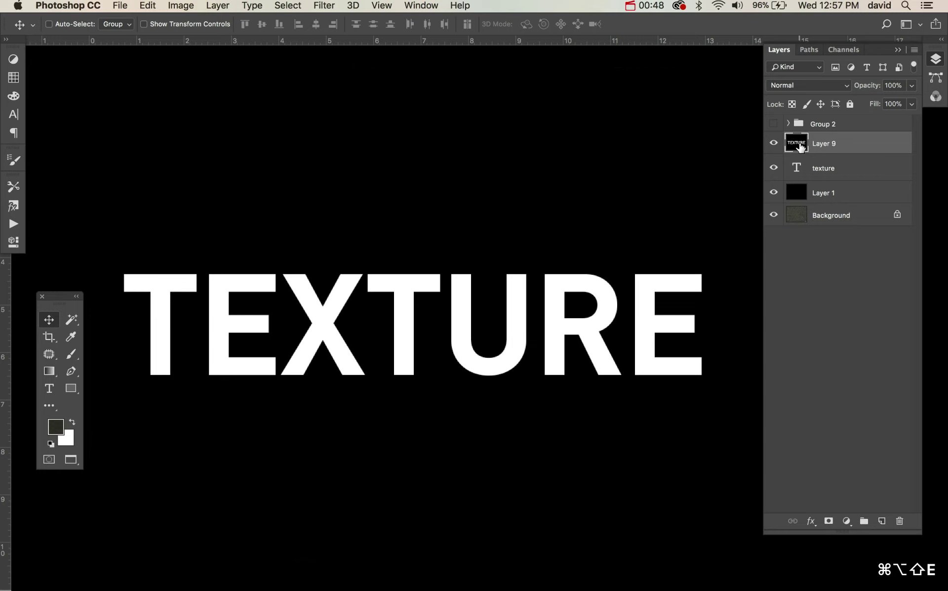
left_click_drag(774, 194, 774, 175)
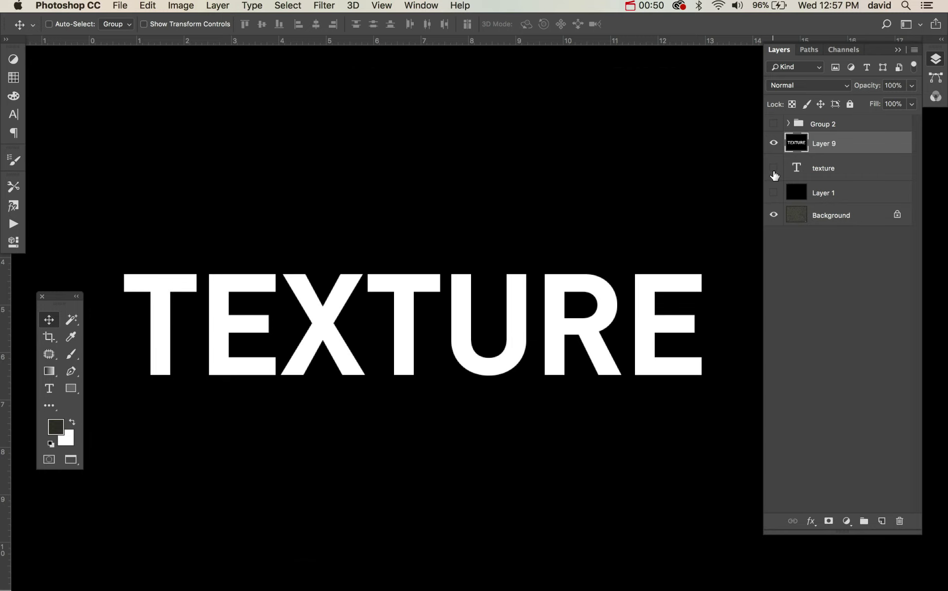
left_click(775, 144)
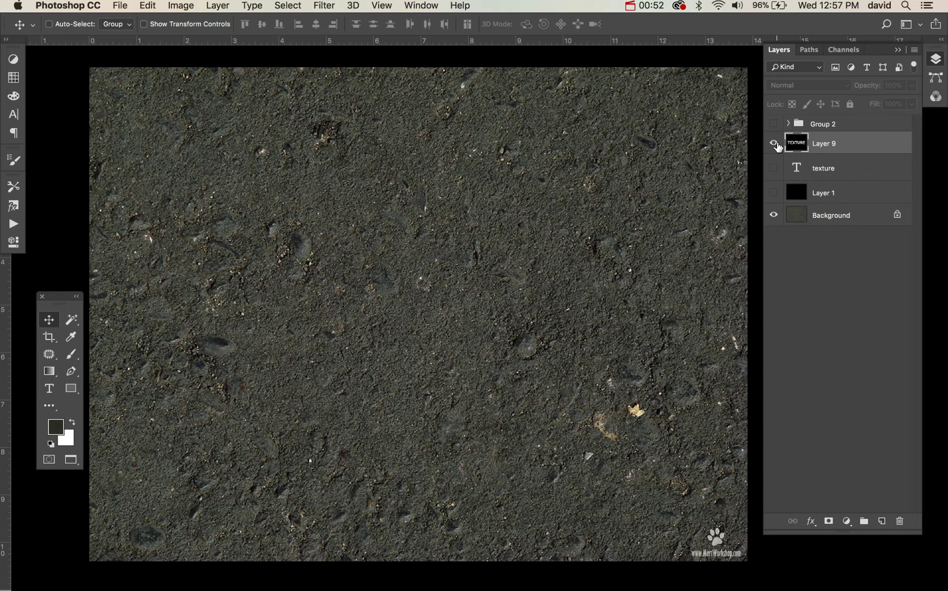
left_click(774, 143)
left_click(775, 144)
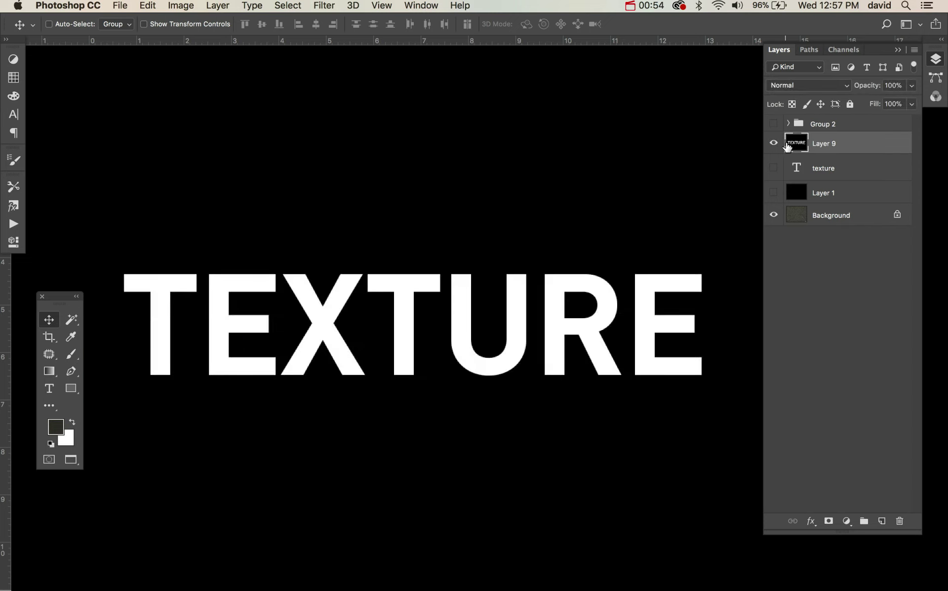
- Convert the merged text layer for smart filters and apply a Gaussian Blur with a 5.0-pixel radius
left_click(327, 6)
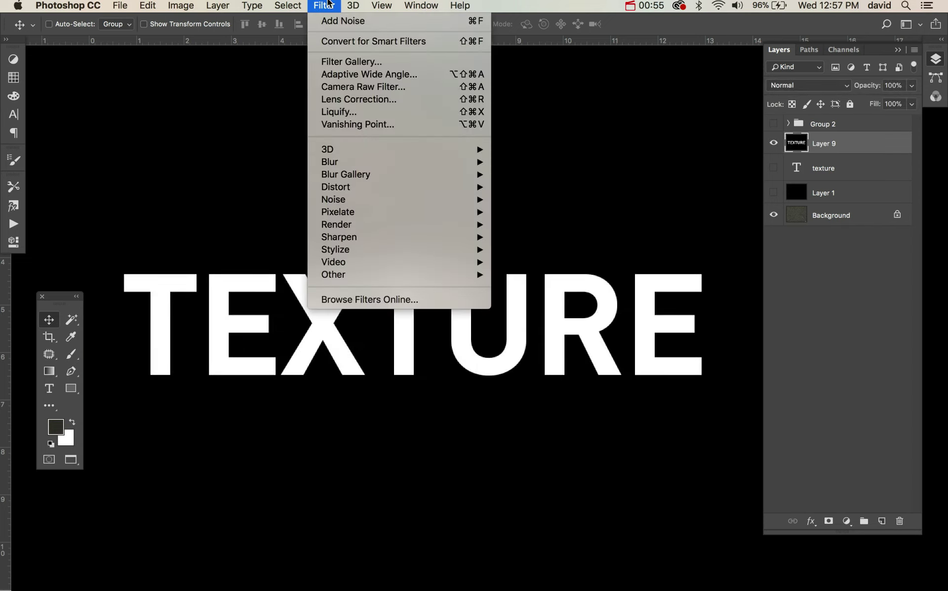
left_click(347, 42)
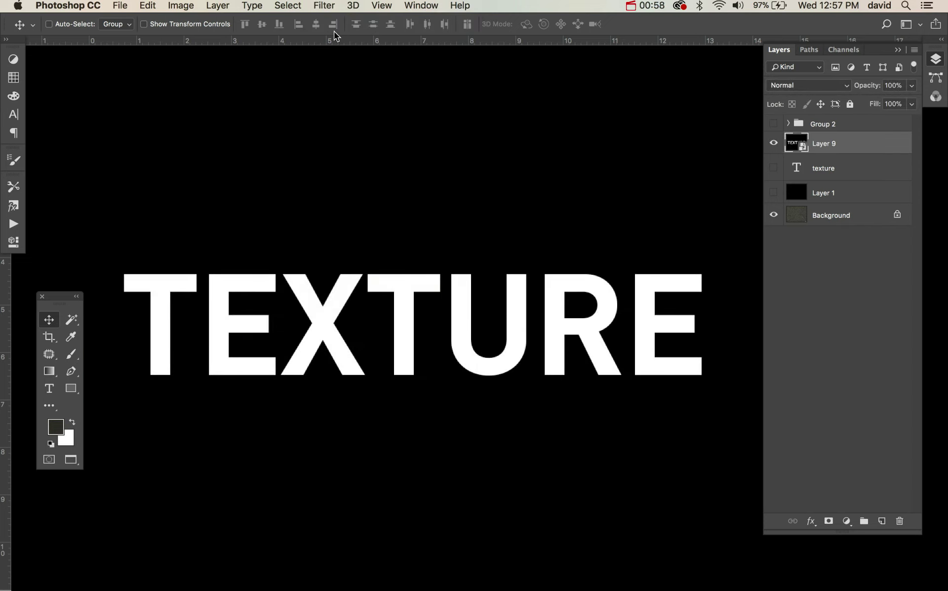
left_click(326, 6)
mouse_move(365, 163)
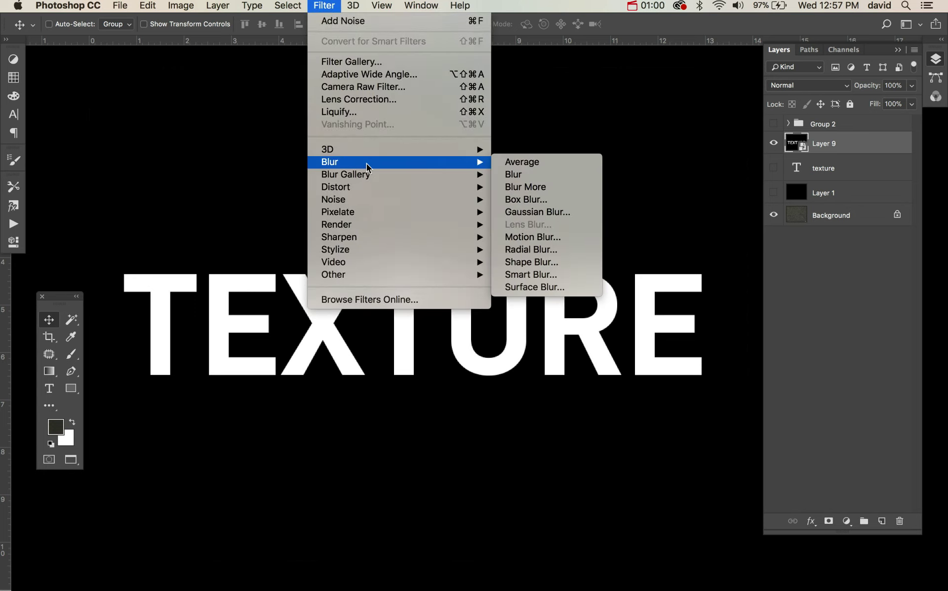
left_click(538, 212)
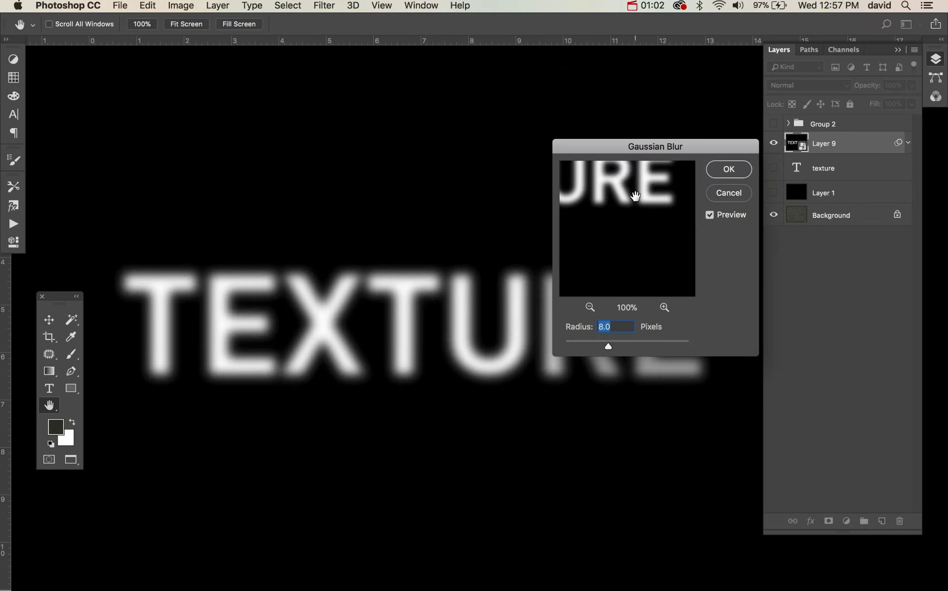
left_click_drag(630, 156, 813, 234)
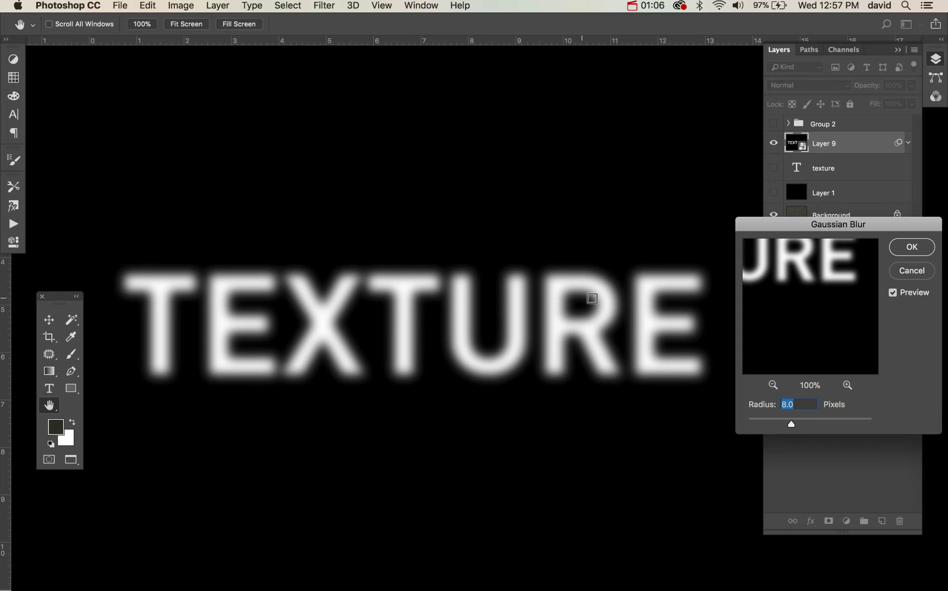
left_click_drag(786, 422, 782, 421)
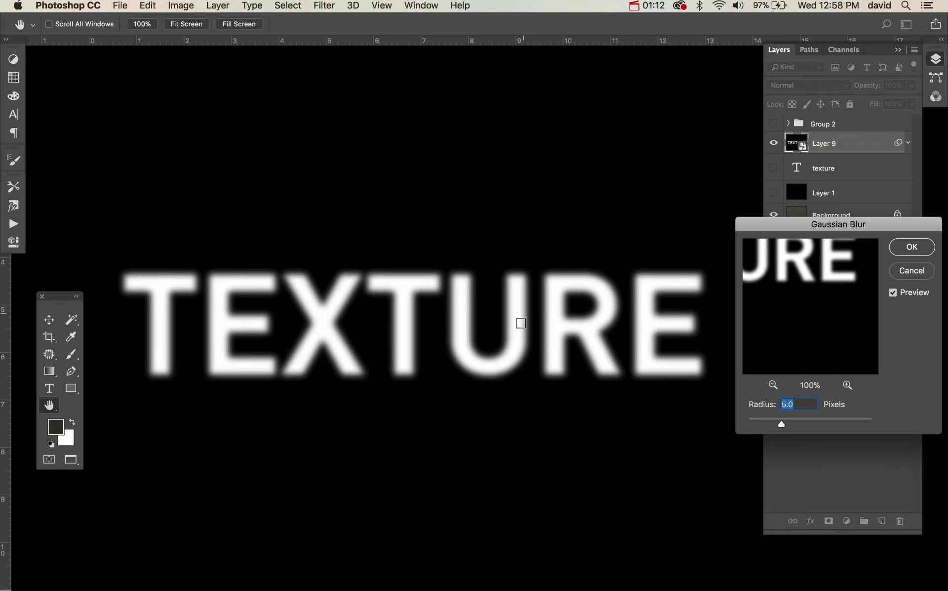
left_click(912, 245)
- Add monochromatic noise to the merged text layer with an amount of 15% and Gaussian distribution
left_click(332, 5)
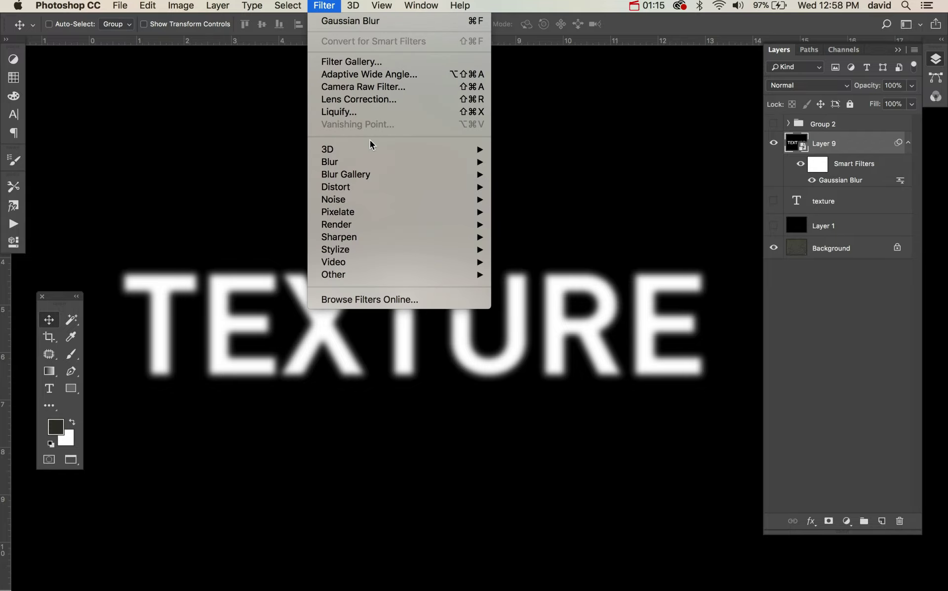
mouse_move(366, 202)
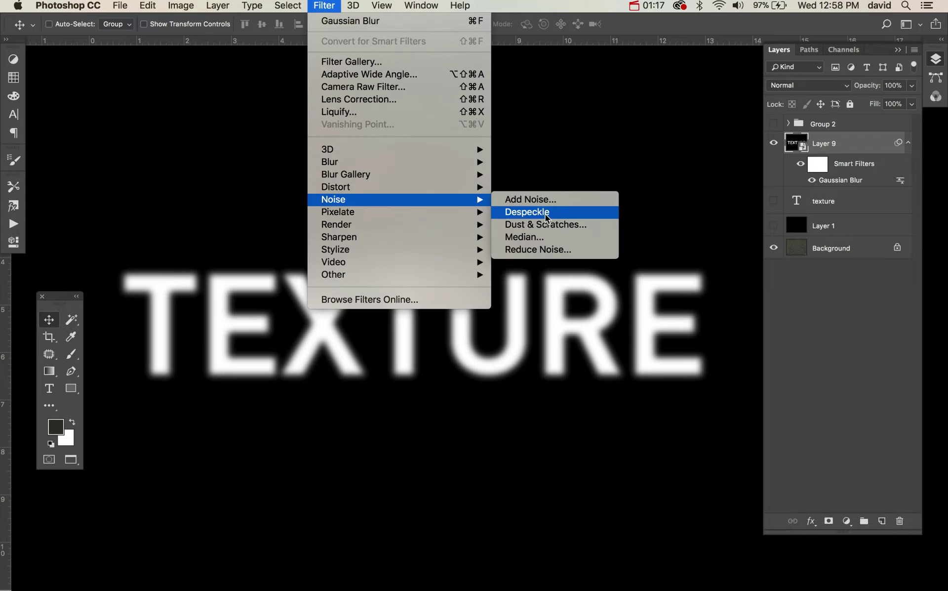
left_click(543, 199)
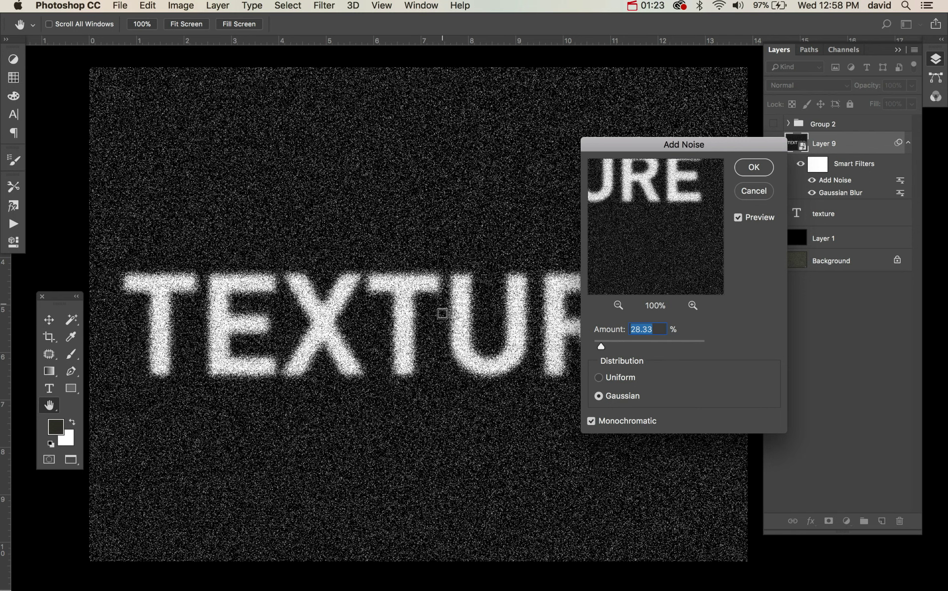
key("super+equal")
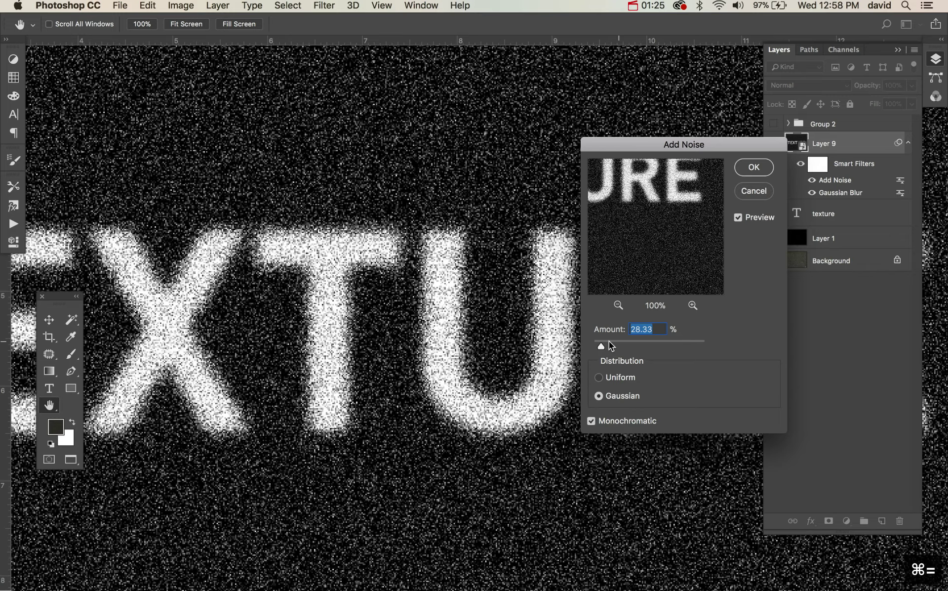
left_click_drag(603, 346, 598, 346)
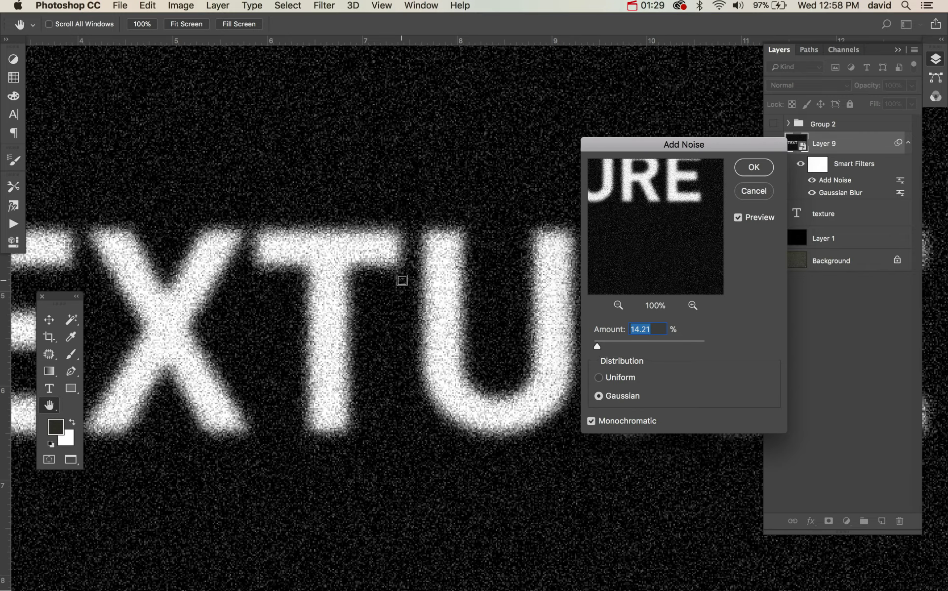
type("15")
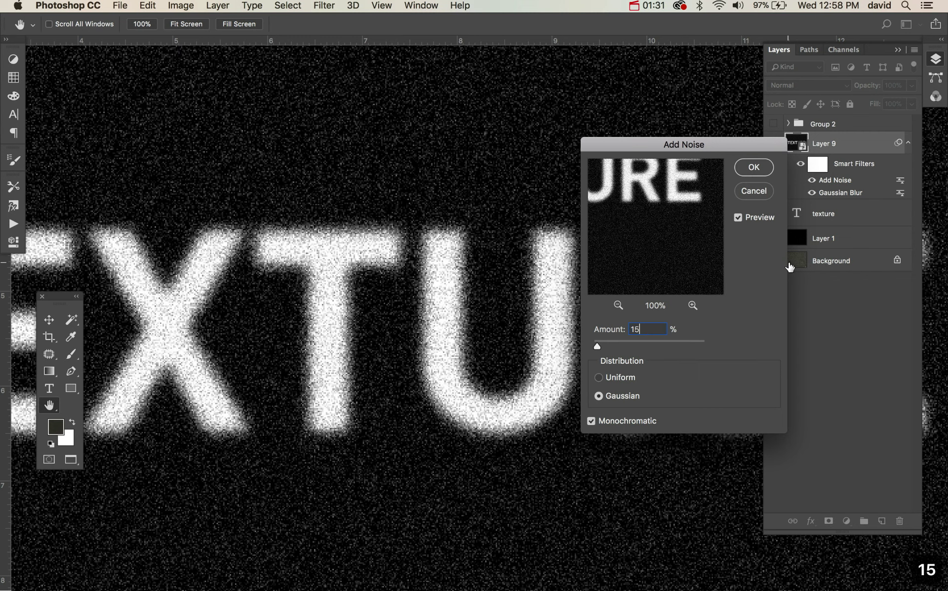
left_click(767, 170)
key("super+minus")
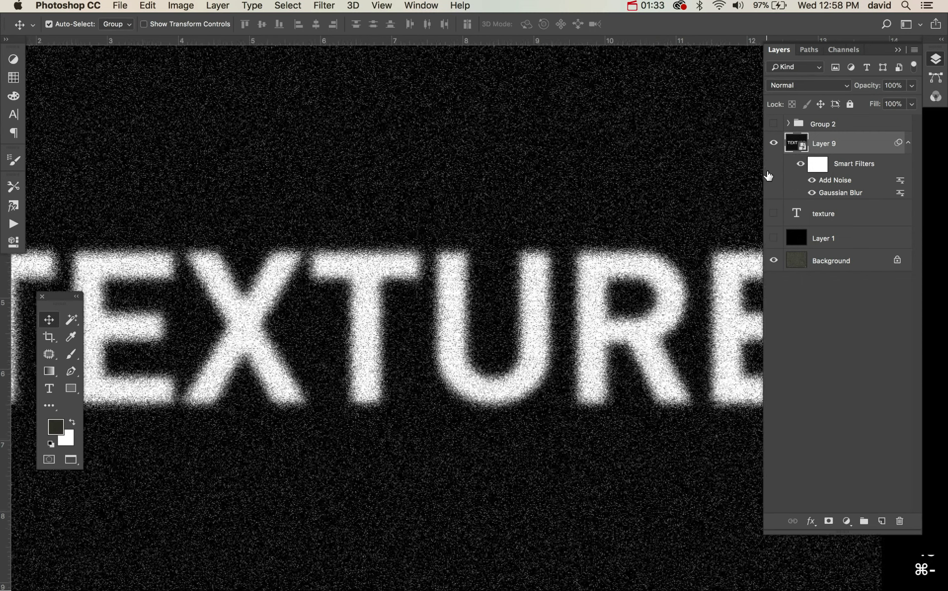
key("super+minus")
key("super+equal")
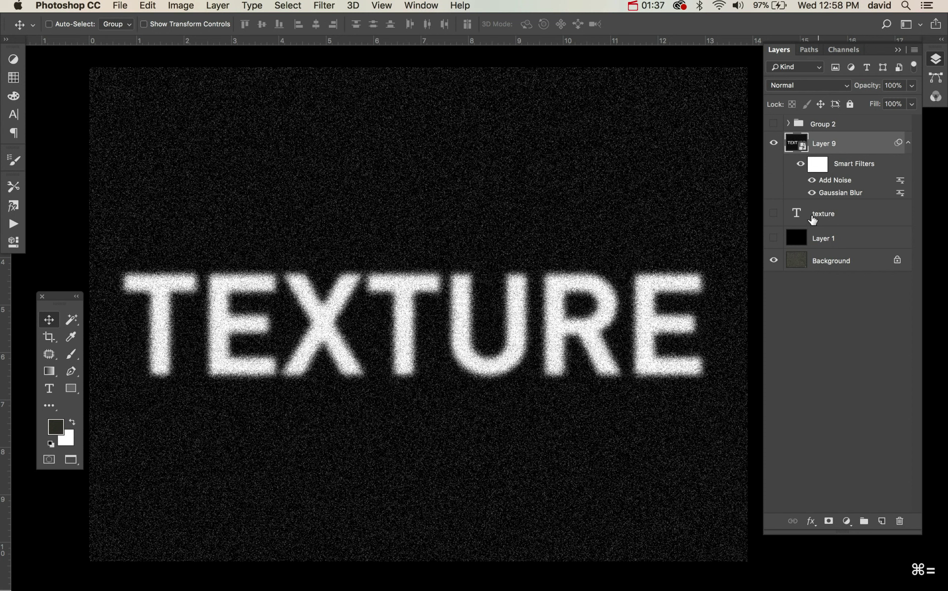
- Set the merged text layer's blend mode to Screen and open its Blending Options
left_click(798, 87)
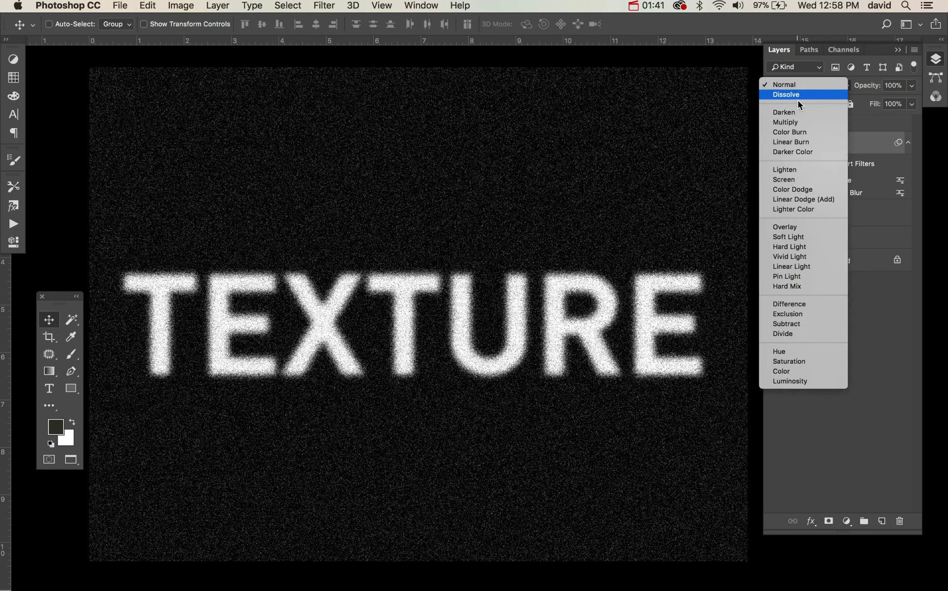
left_click(794, 180)
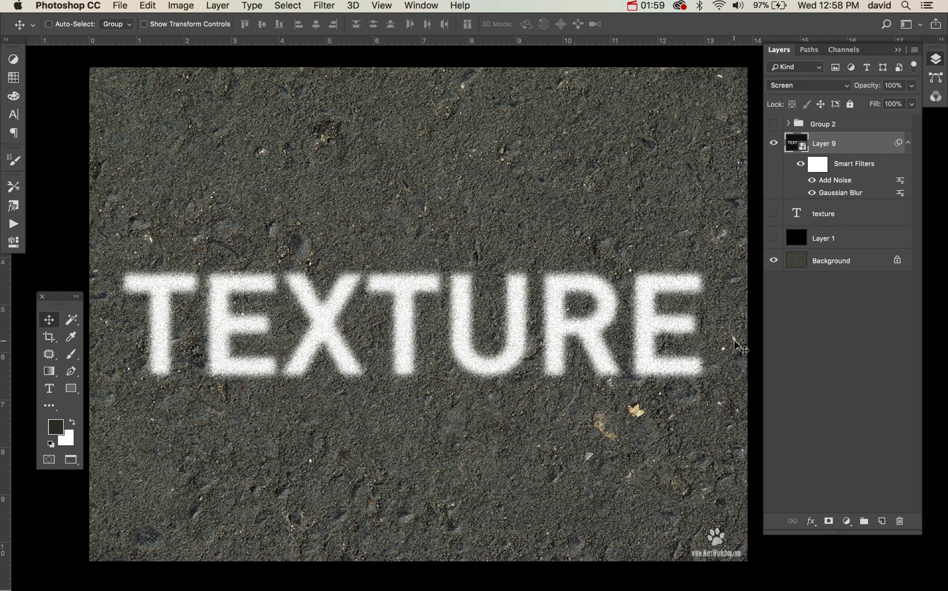
double_click(873, 145)
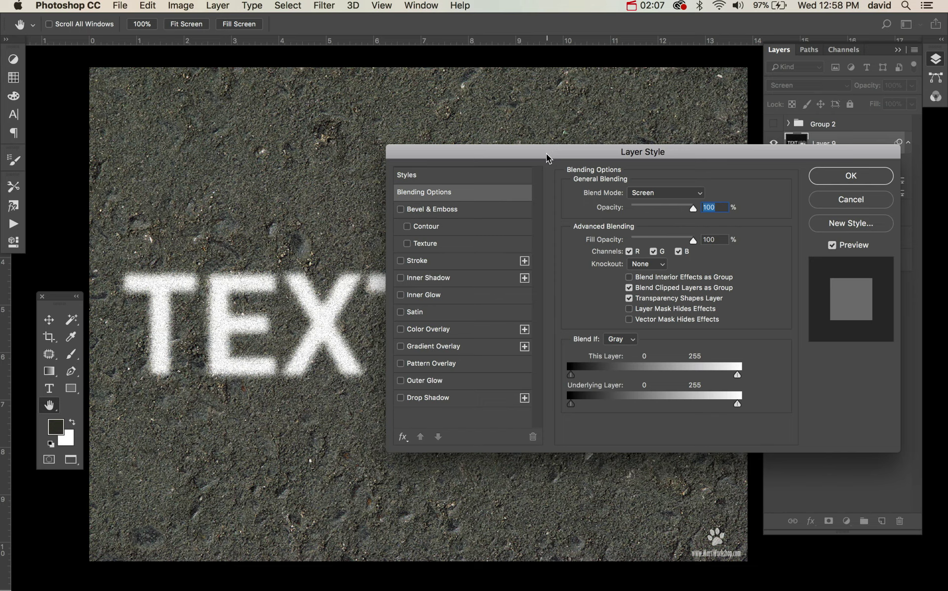
left_click_drag(546, 157, 626, 161)
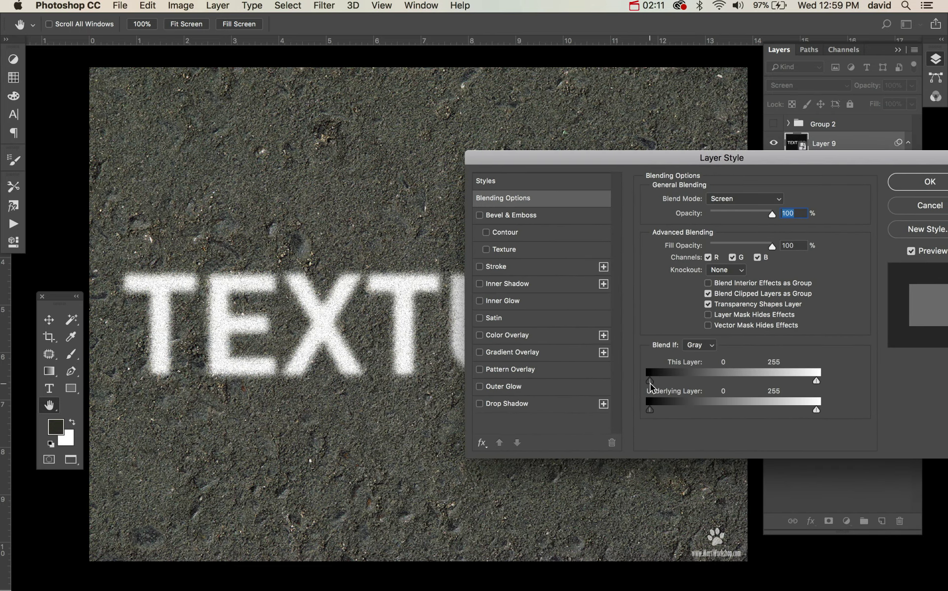
left_click_drag(650, 384, 579, 382)
mouse_move(817, 383)
left_mouse_down()
mouse_move(732, 376)
mouse_move(820, 384)
mouse_move(660, 386)
mouse_move(826, 392)
left_mouse_up()
mouse_move(649, 410)
left_mouse_down()
mouse_move(751, 411)
mouse_move(635, 409)
left_mouse_up()
left_click_drag(818, 410, 868, 414)
- Split the Underlying Layer Blend If sliders to 0 / 93 for the blacks and 49 / 255 for the whites
key("alt")
left_click_drag(652, 411, 711, 416)
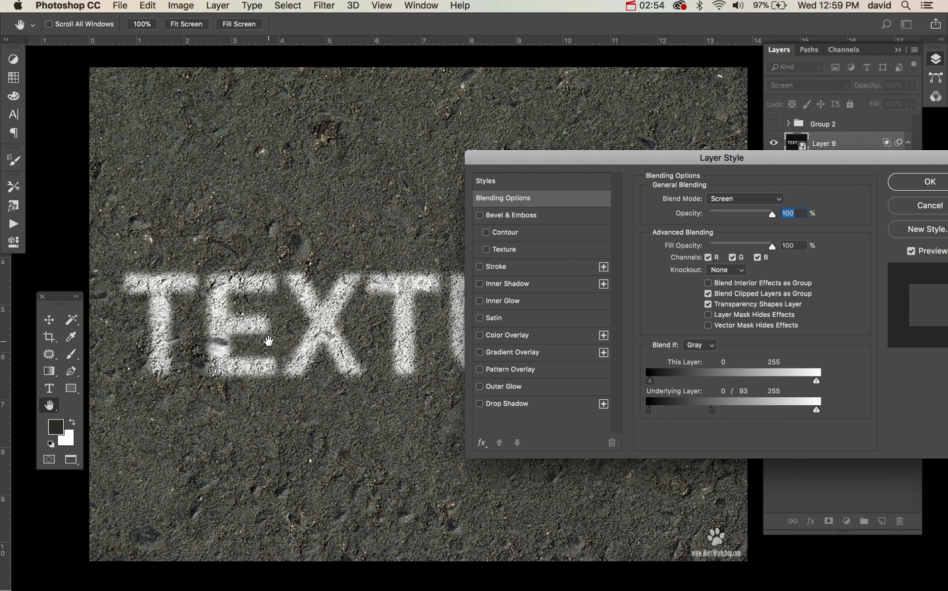
key("alt")
left_click_drag(815, 411, 683, 411)
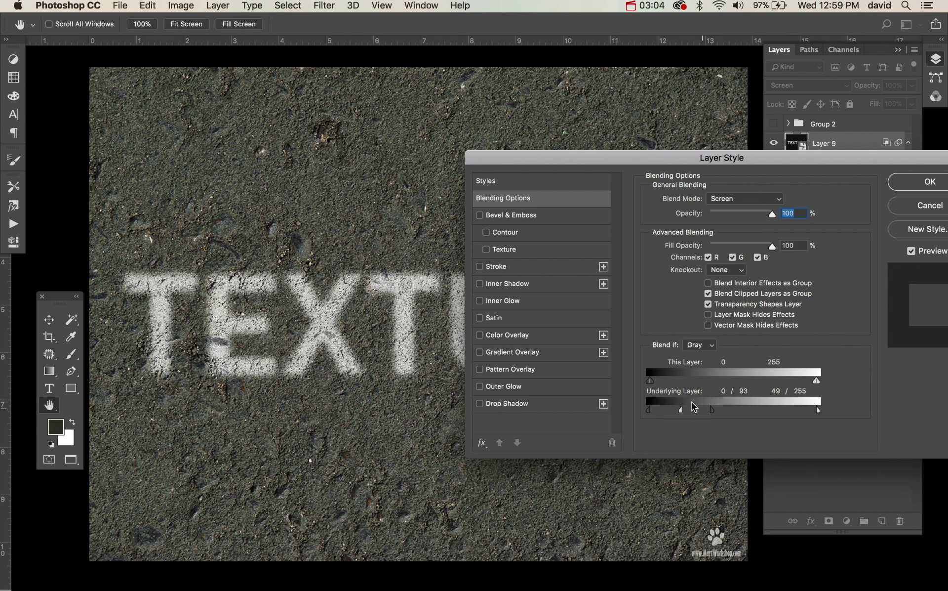
- Split the This Layer black Blend If slider to 0 / 54 and apply the blending options
key("alt")
left_click_drag(651, 380, 687, 381)
key("alt")
mouse_move(817, 380)
left_mouse_down()
mouse_move(768, 376)
mouse_move(818, 381)
left_mouse_up()
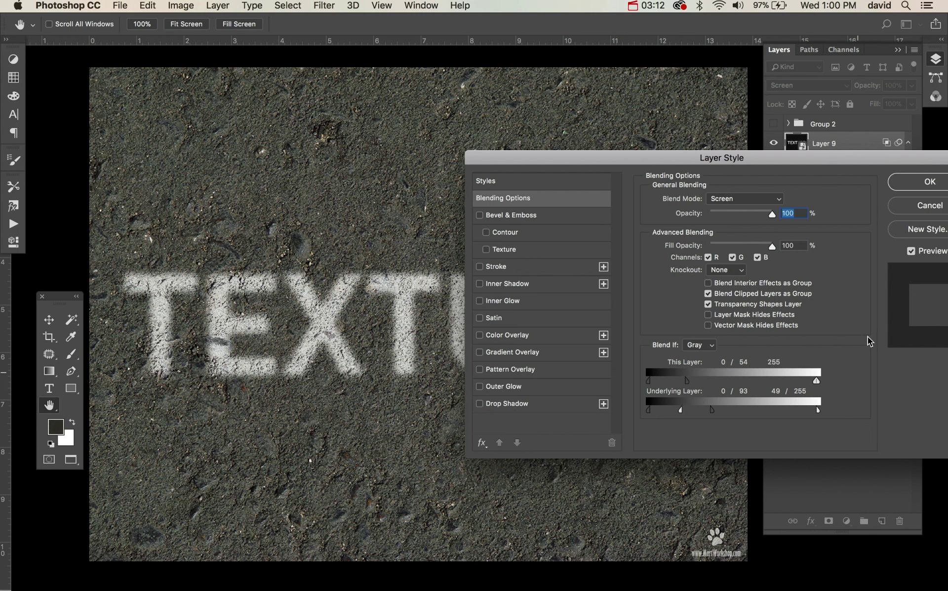
left_click(930, 182)
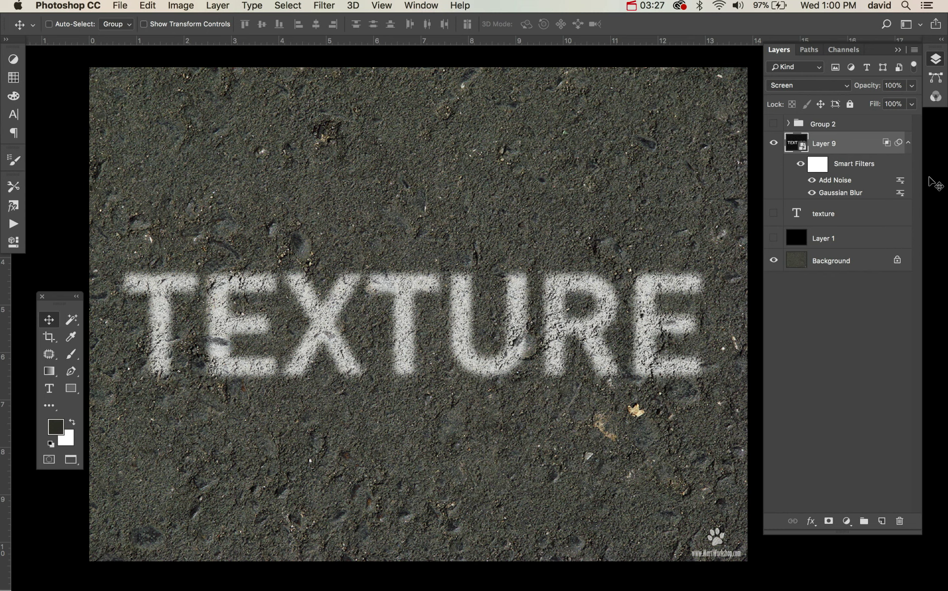
- Toggle the visibility of the merged text layer and the Background to compare the blend with and without each
left_click(774, 143)
left_click(774, 143)
left_click(775, 266)
left_click(775, 269)
- Duplicate the merged text layer, remove the copy's Add Noise and Gaussian Blur filters, and set its blend mode to Normal
key("super+j")
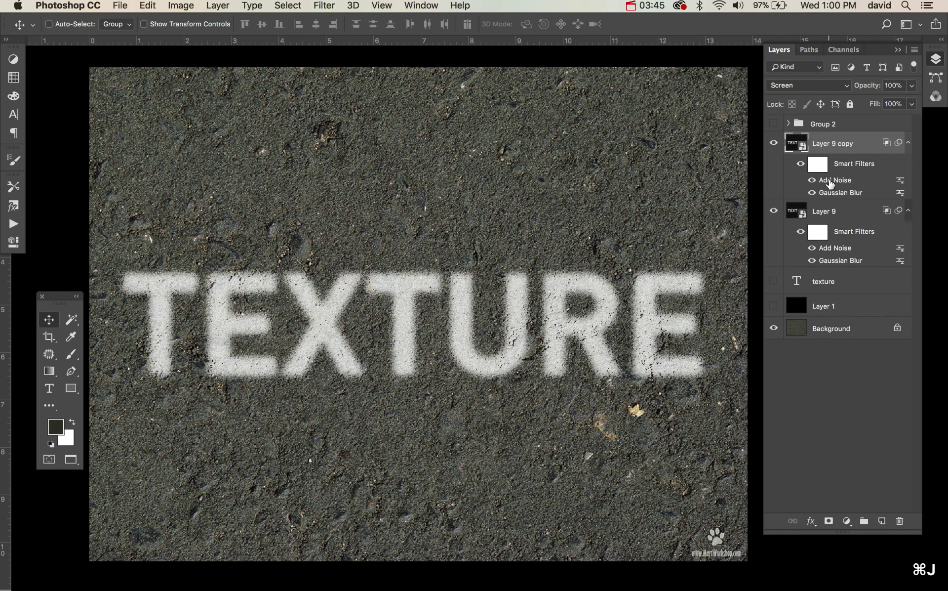
left_click_drag(830, 183, 900, 521)
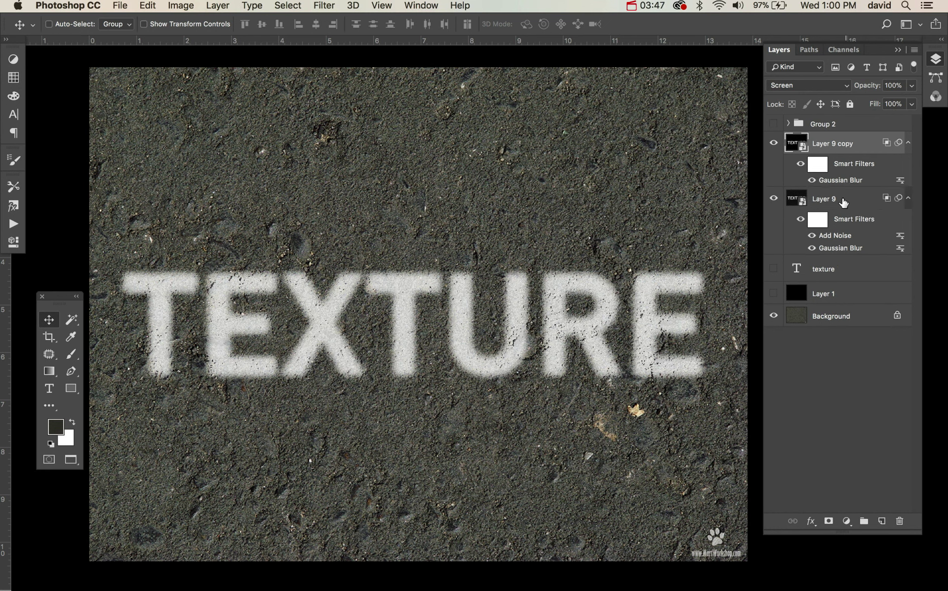
left_click_drag(840, 180, 902, 521)
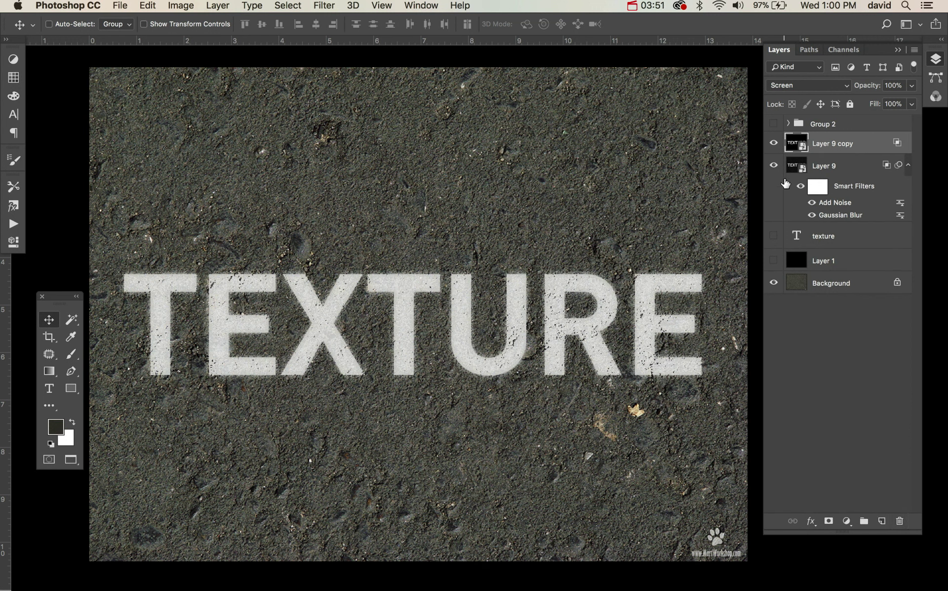
left_click(805, 84)
left_click(800, 16)
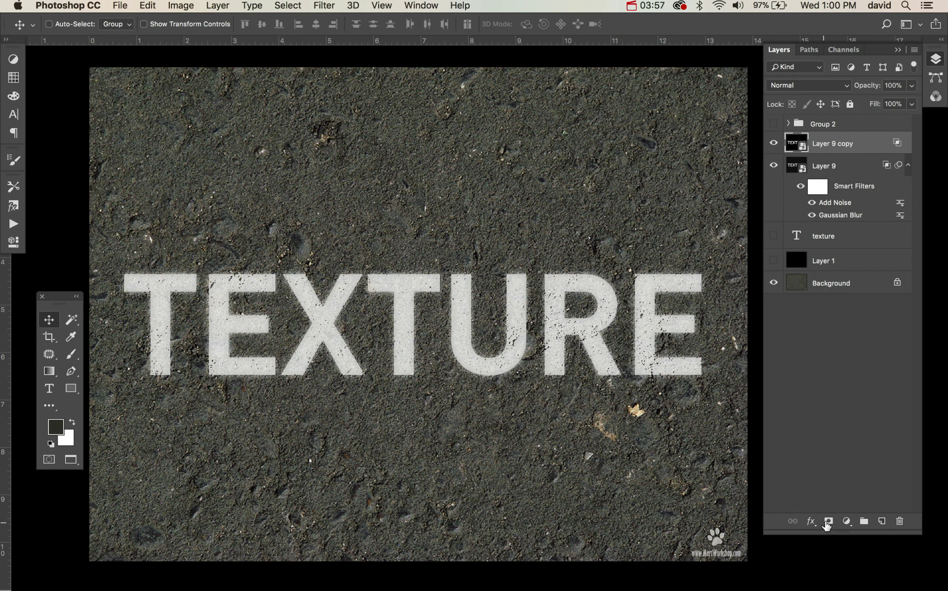
- Reset all Blend If sliders of the merged text copy to their full 0 and 255 range, then delete the copy
double_click(872, 147)
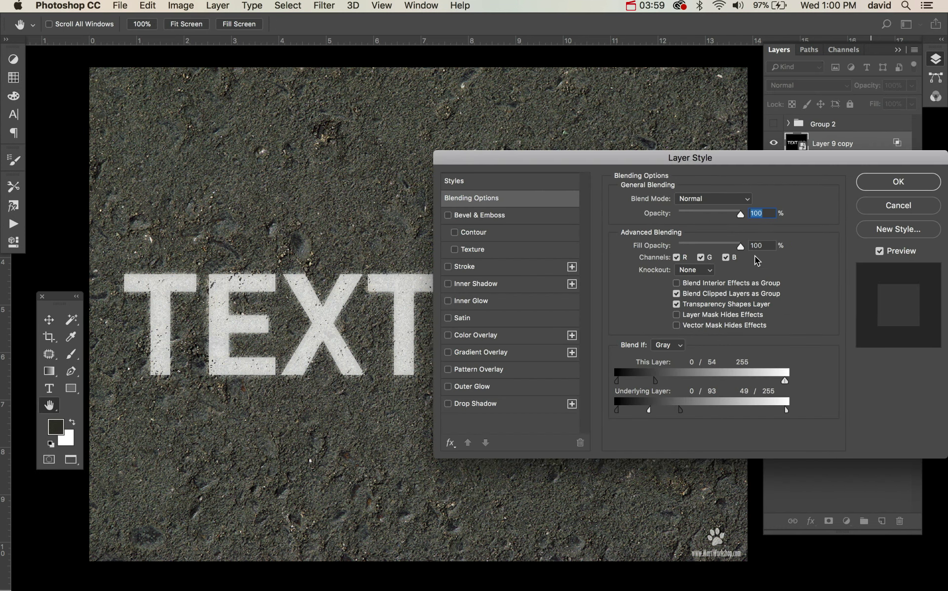
left_click_drag(657, 380, 572, 384)
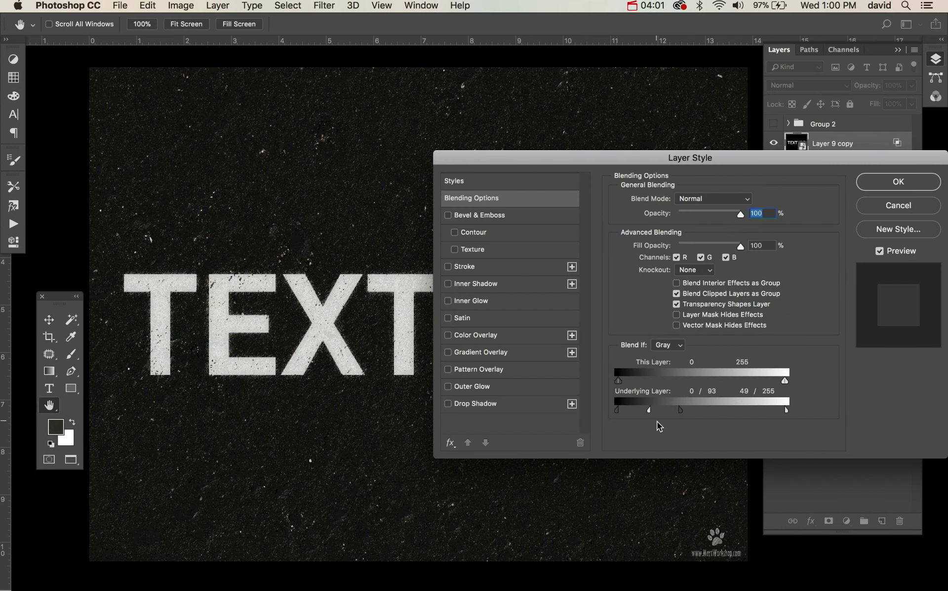
left_click_drag(650, 411, 712, 410)
left_click_drag(805, 416, 846, 419)
left_click_drag(681, 410, 570, 402)
left_click(898, 182)
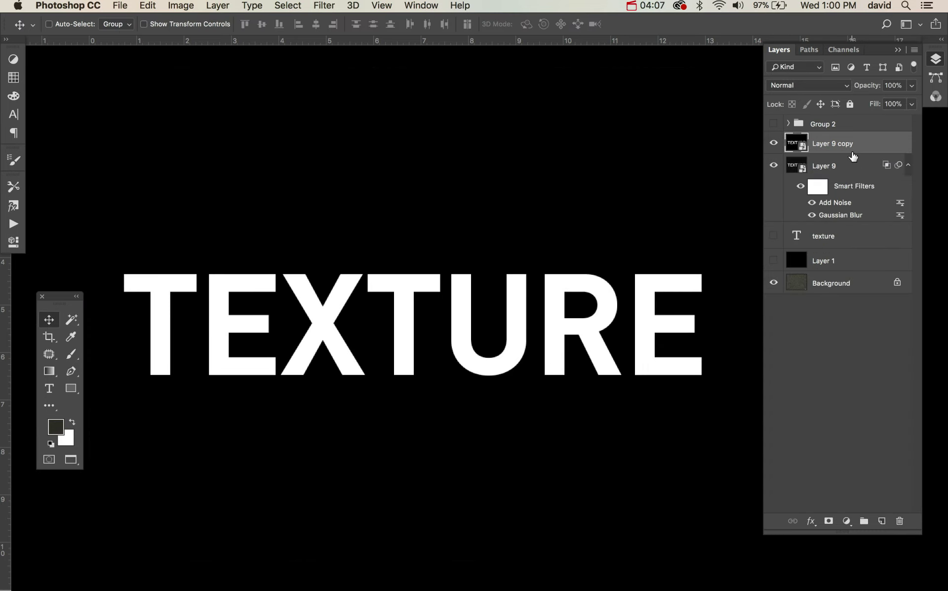
key("BackSpace")
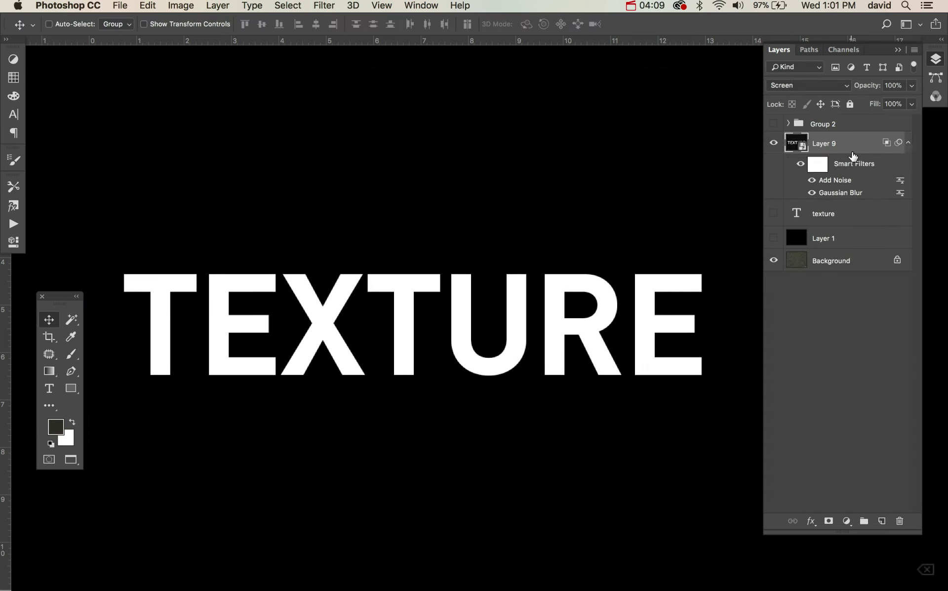
- Duplicate the texture text layer, place the copy above Layer 9 with the original hidden, and give the copy a black mask
left_click(774, 214)
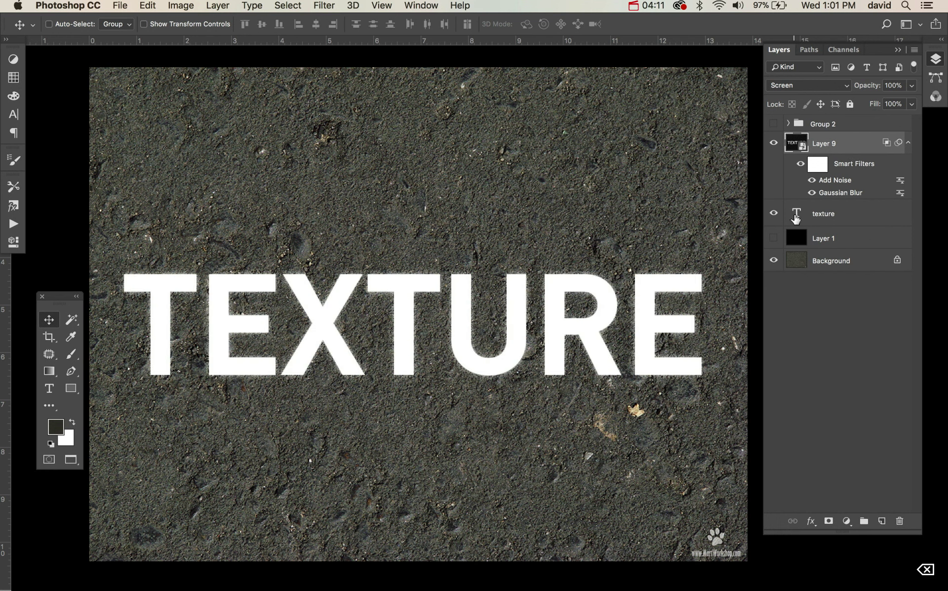
left_click(795, 216)
key("super+j")
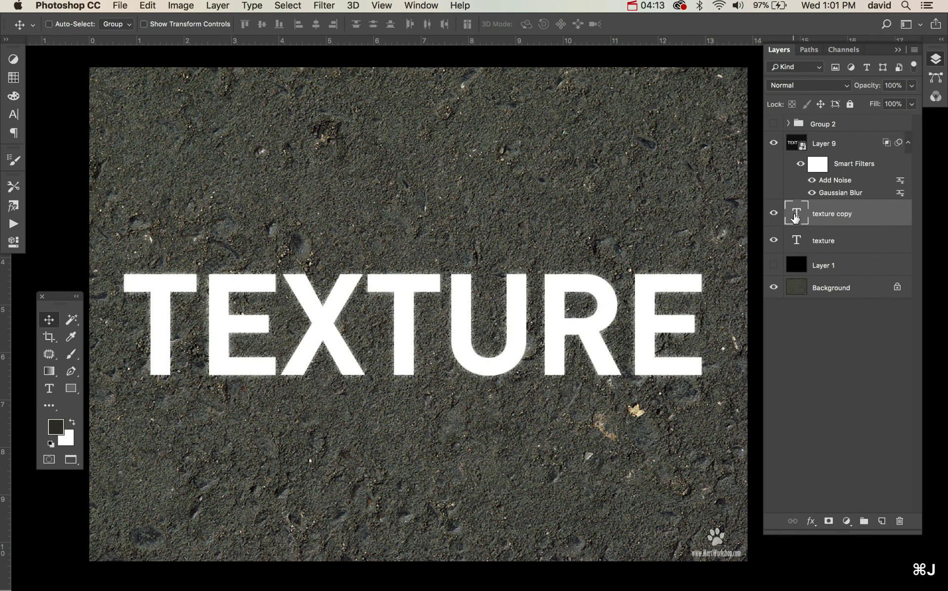
left_click_drag(806, 218, 814, 151)
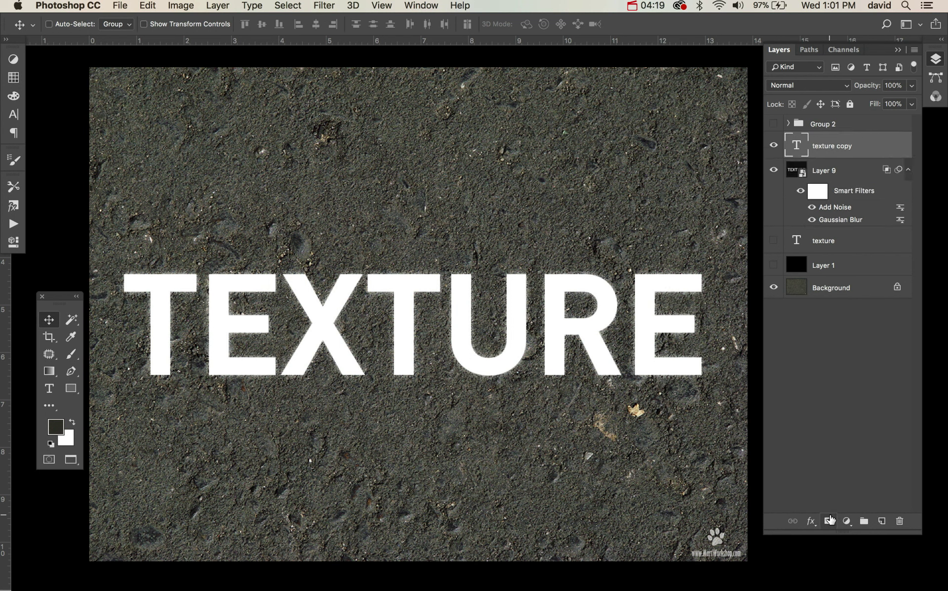
left_click(829, 521, "alt")
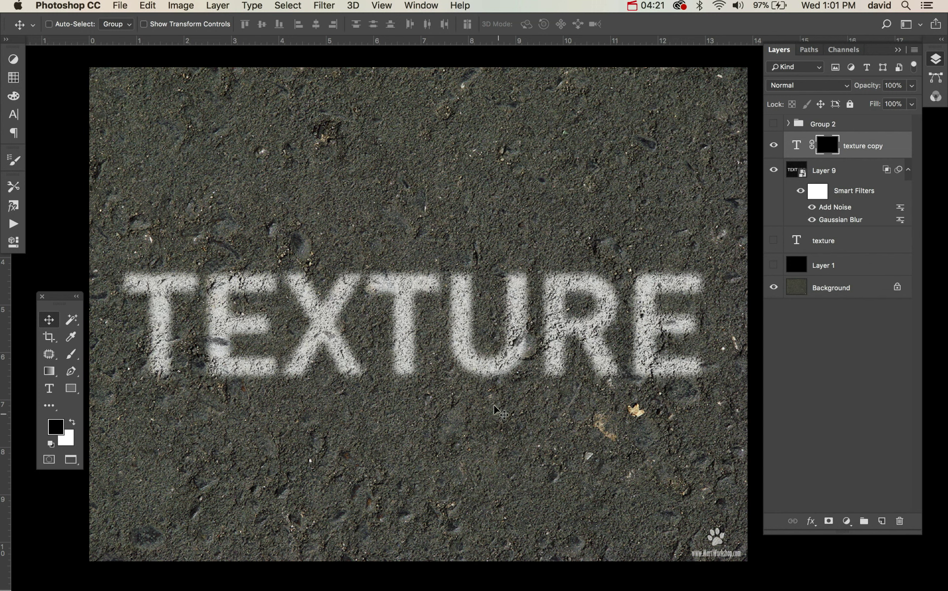
- Choose the recent 1920 px distressed texture brush and reduce its size to 400 px
key("b")
key("bracketleft")
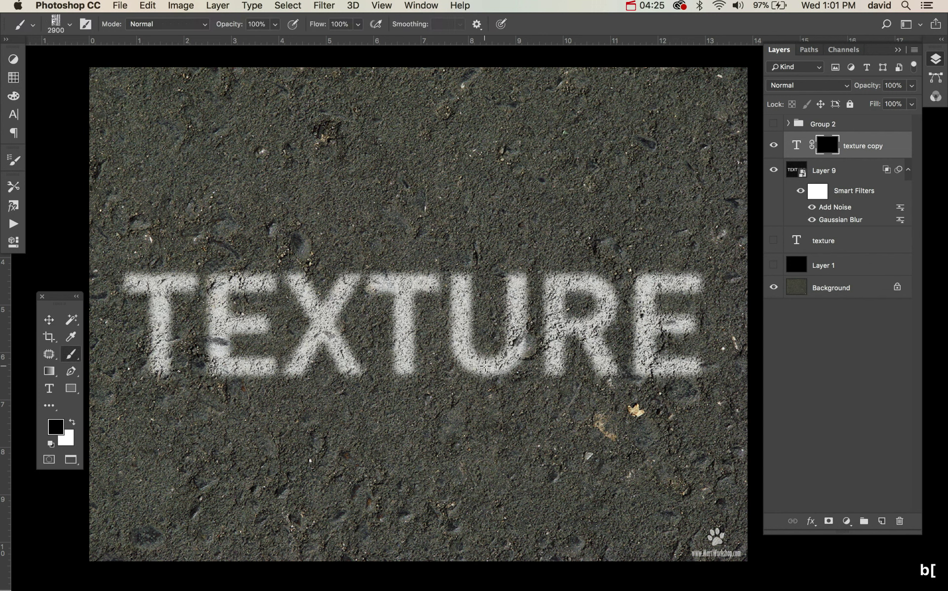
right_click(84, 56)
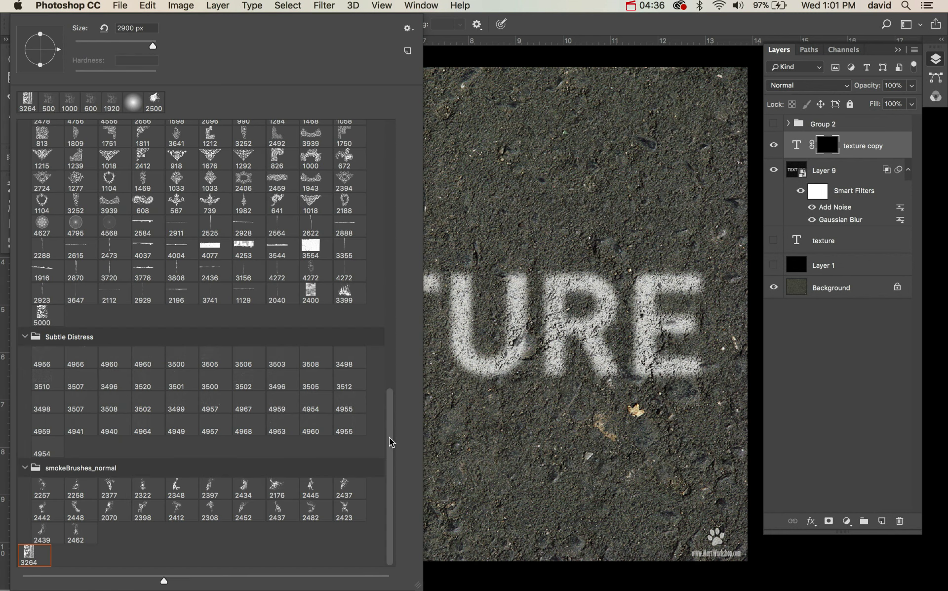
scroll(389, 239, "up", 1)
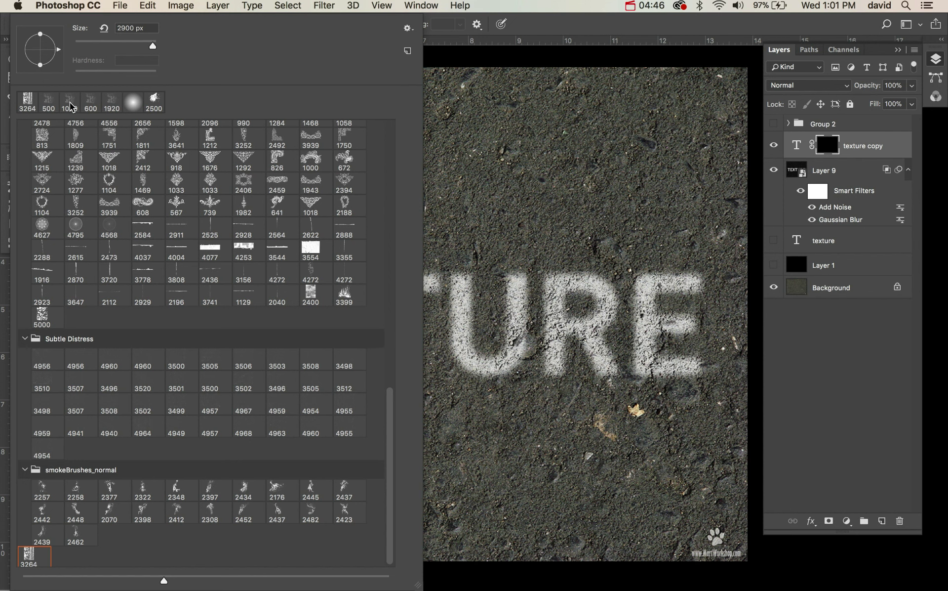
scroll(82, 132, "up", 15)
left_click(110, 103)
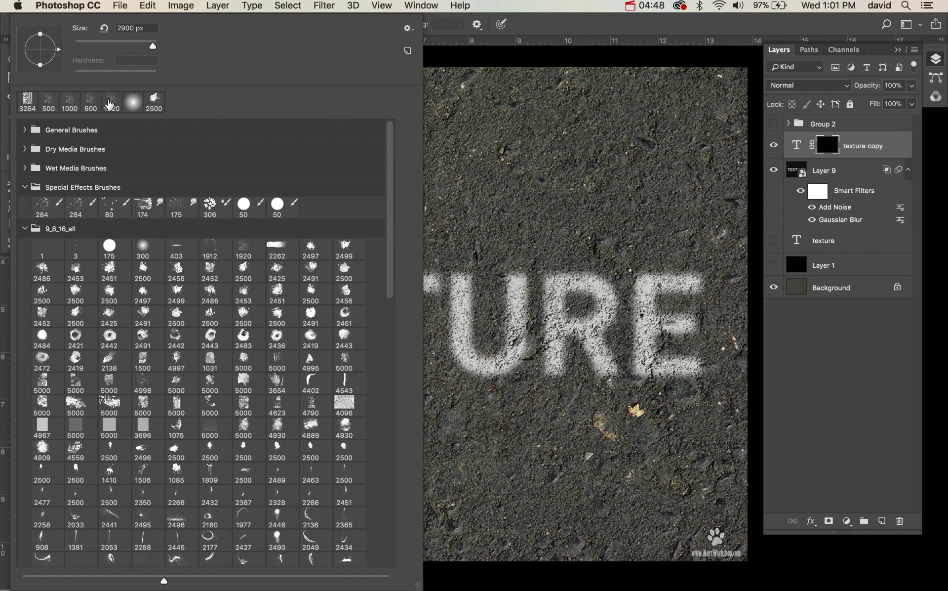
left_click(540, 237, "super")
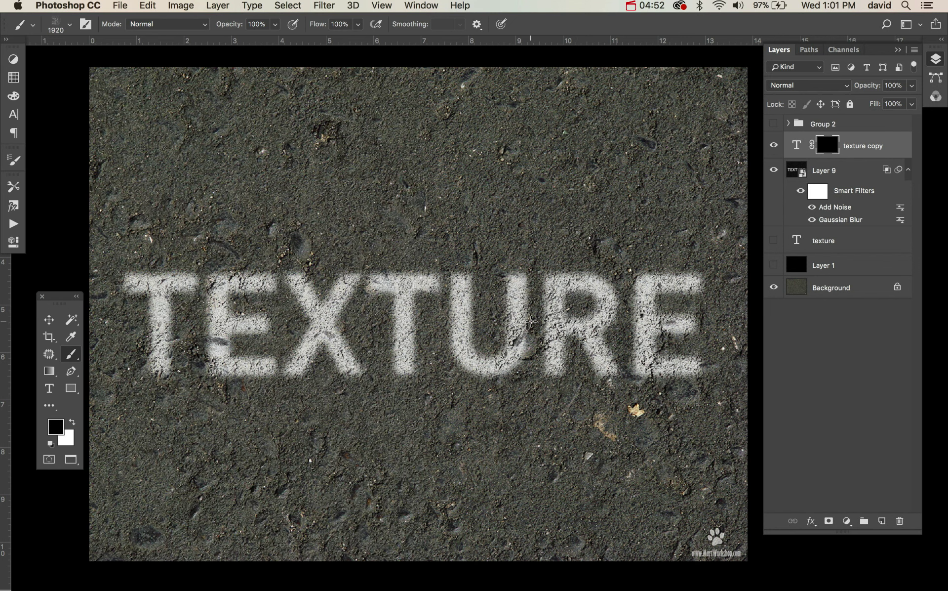
key("bracketleft")
key("bracketleft")
key("bracketleft")
key("bracketleft")
key("bracketleft")
key("bracketleft")
key("bracketleft")
key("bracketleft")
key("bracketleft")
key("bracketleft")
- Add a white layer mask to Layer 9 and stamp black texture over several letters to wear them away
left_click(798, 170)
left_click(829, 521)
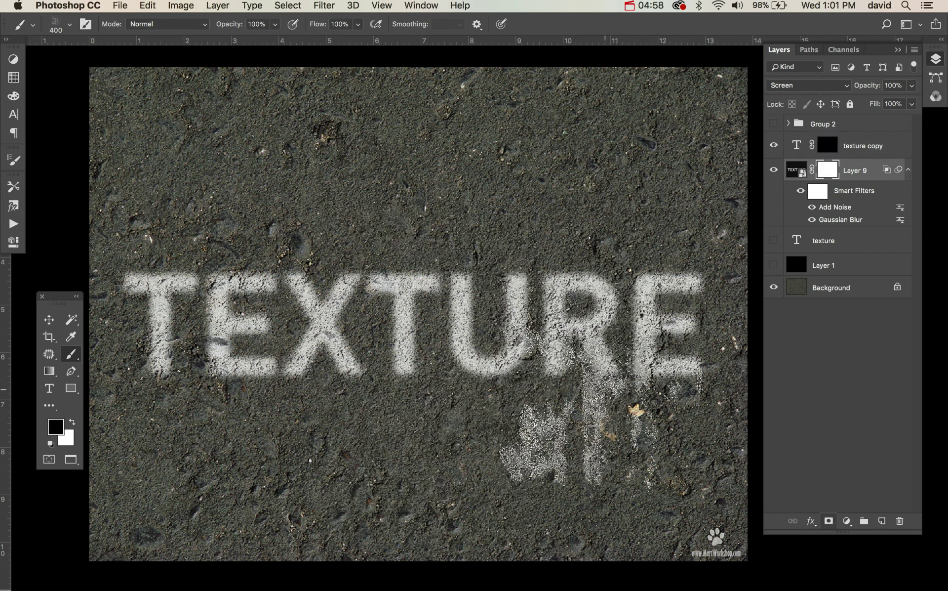
left_click(610, 381)
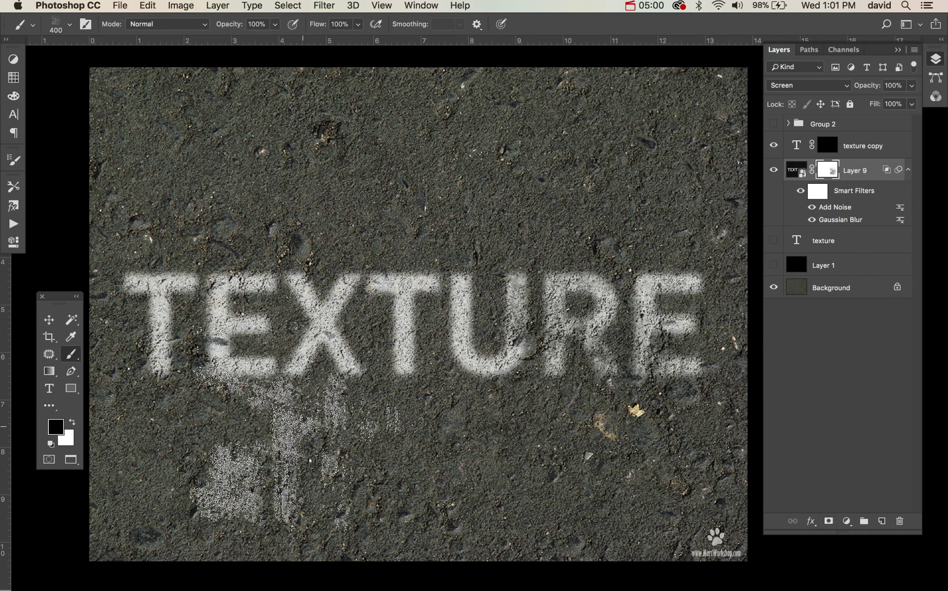
left_click(263, 392)
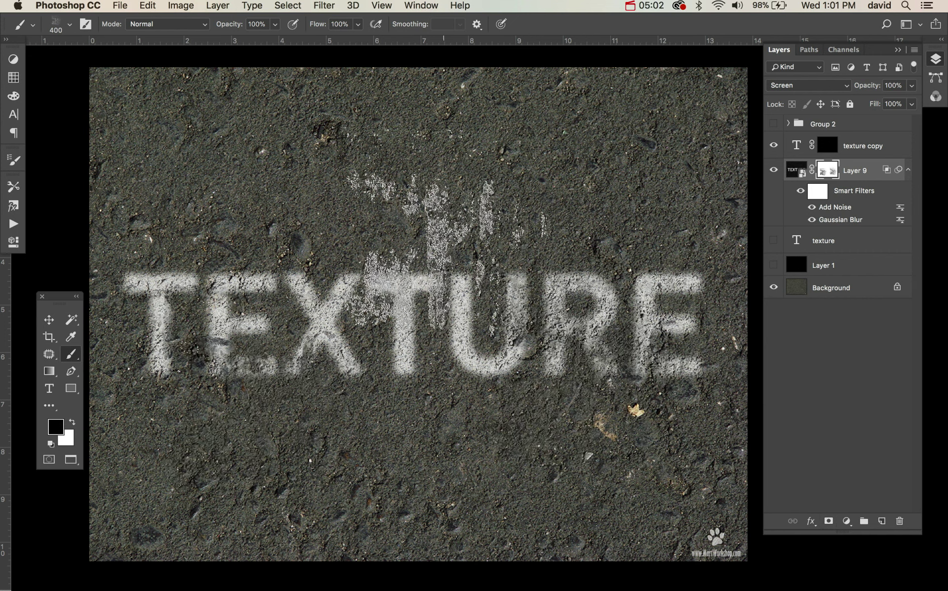
left_click(440, 227)
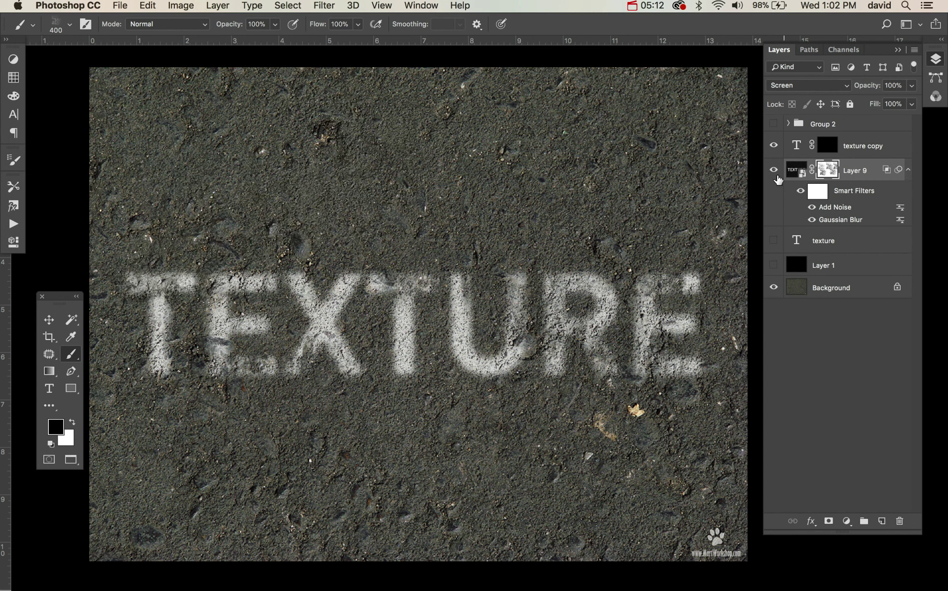
- Stamp white with the 400 px texture brush on the texture copy's mask around the middle letters
left_click(830, 148)
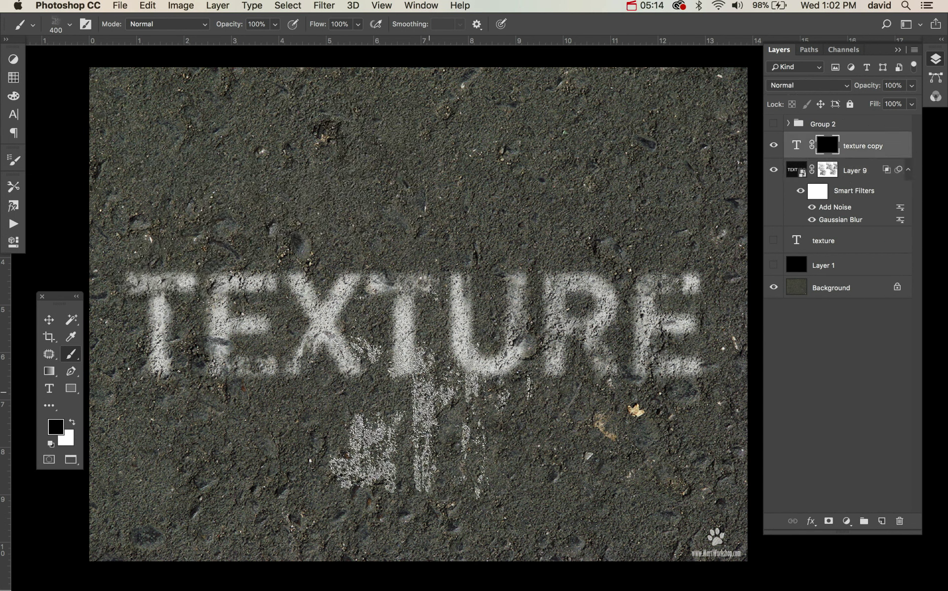
key("x")
left_click(417, 395)
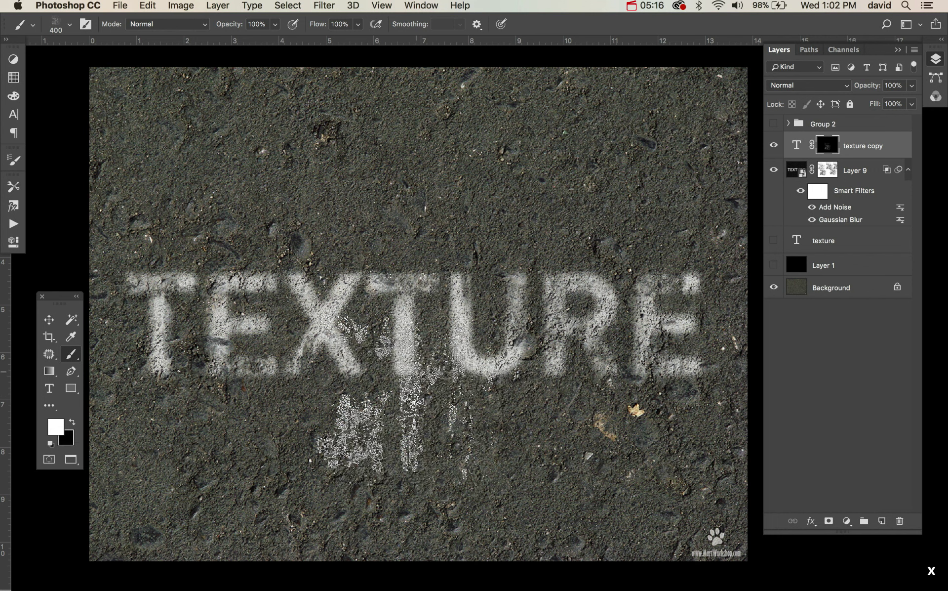
left_click(395, 373)
- Reduce the brush to 90 px and stamp white on the texture copy's mask over the X, the first T and the E
key("bracketleft")
key("bracketleft")
key("bracketleft")
key("bracketleft")
key("bracketleft")
key("bracketleft")
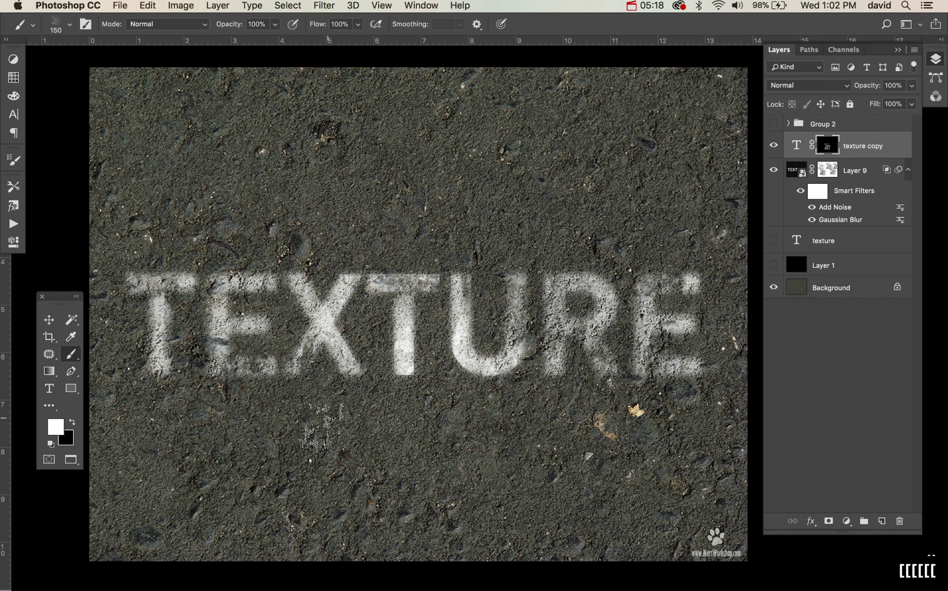
key("bracketleft")
key("bracketleft")
key("bracketleft")
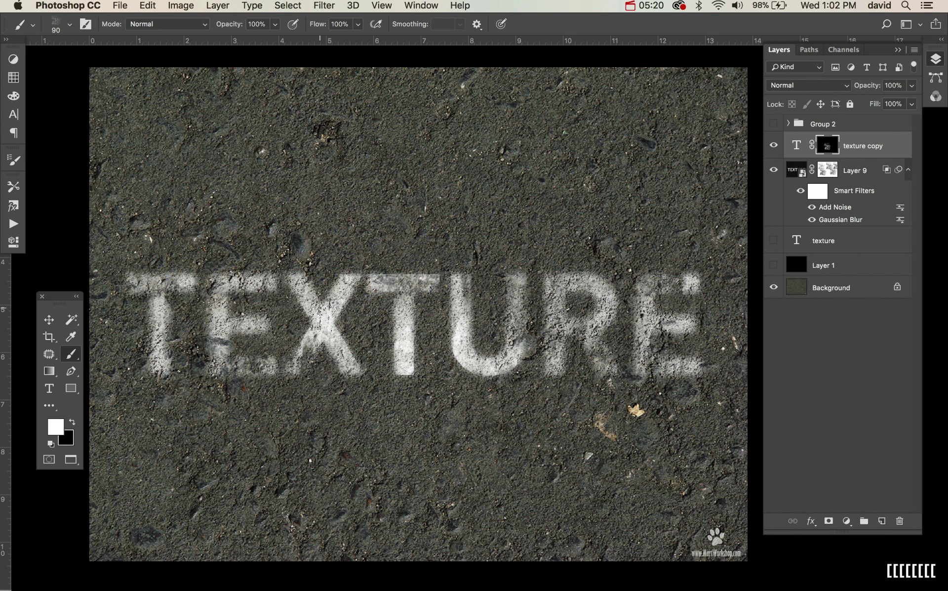
left_click(317, 315)
left_click(159, 327)
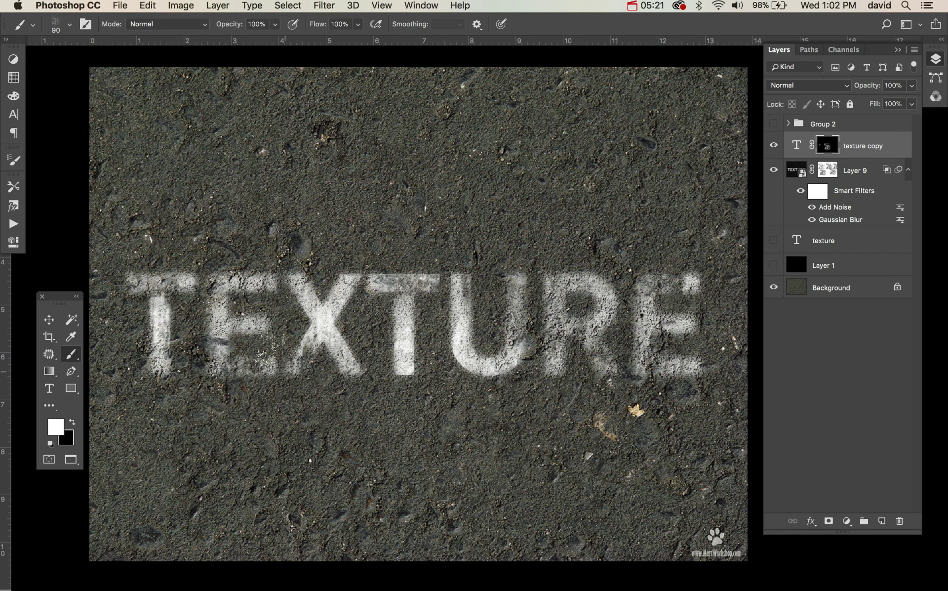
left_click(250, 324)
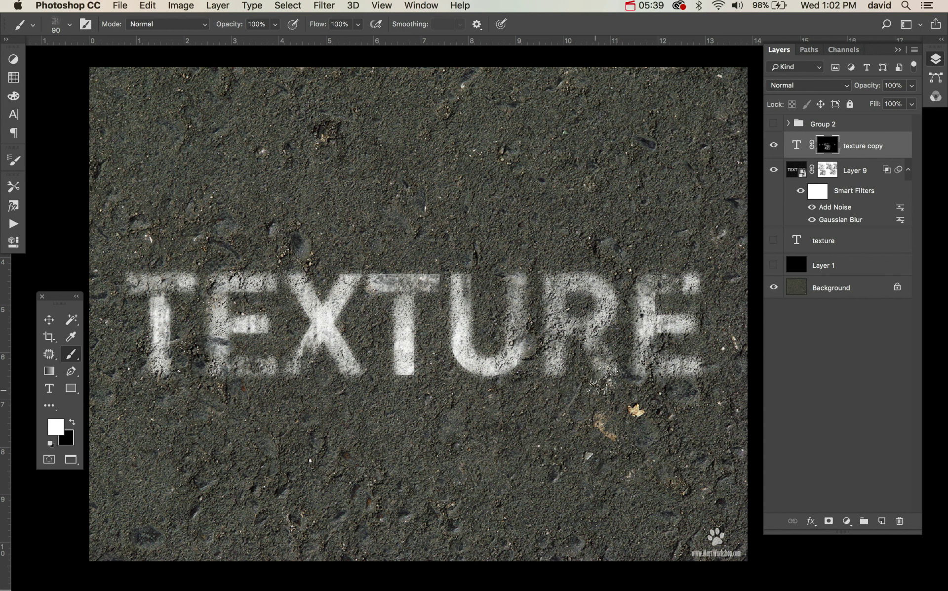
- Hide the texture copy and Layer 9, then show Group 2 and expand it
left_click(774, 145)
left_click(773, 170)
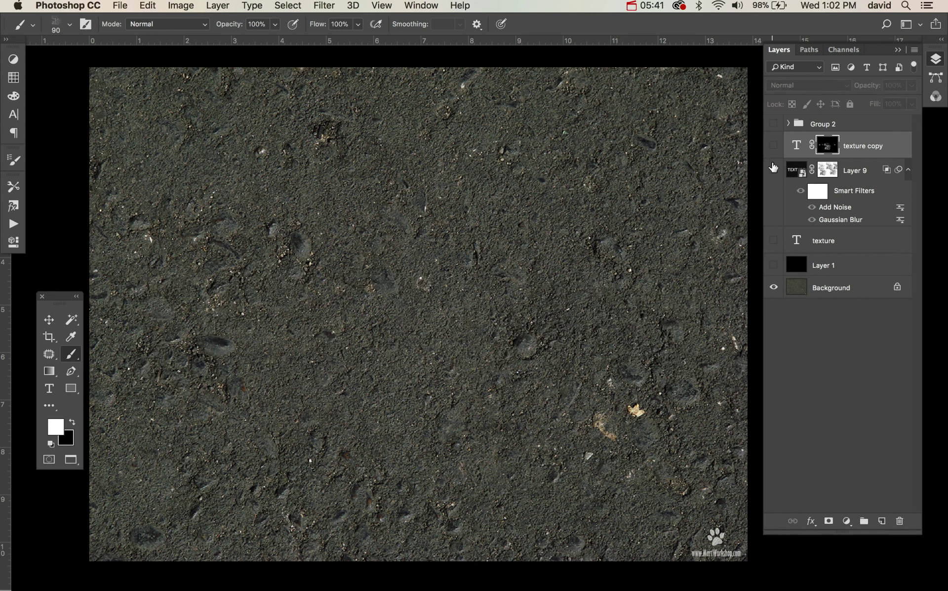
left_click(773, 124)
left_click(789, 124)
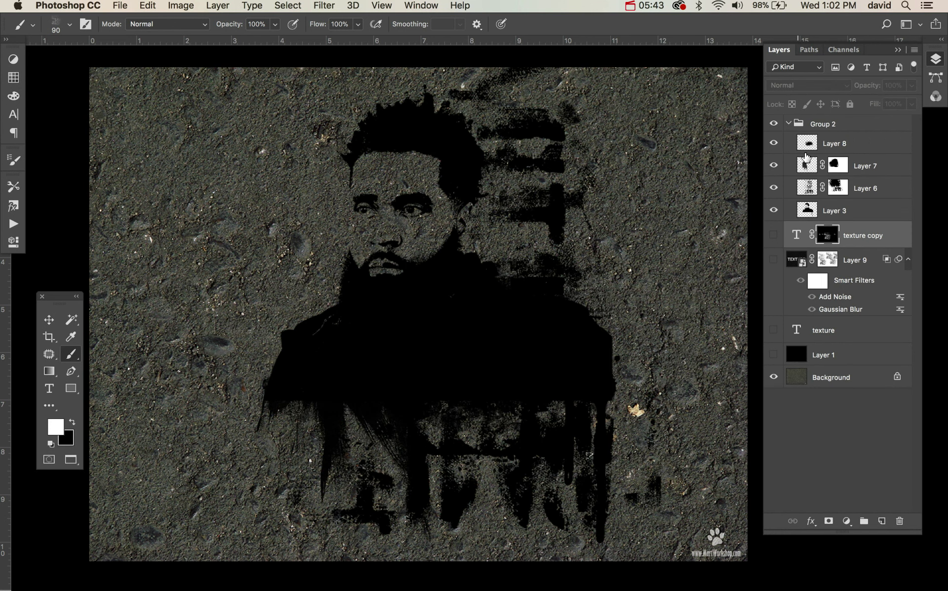
- Create a new white-filled layer inside Group 2 and place it below Layer 3
left_click(808, 212)
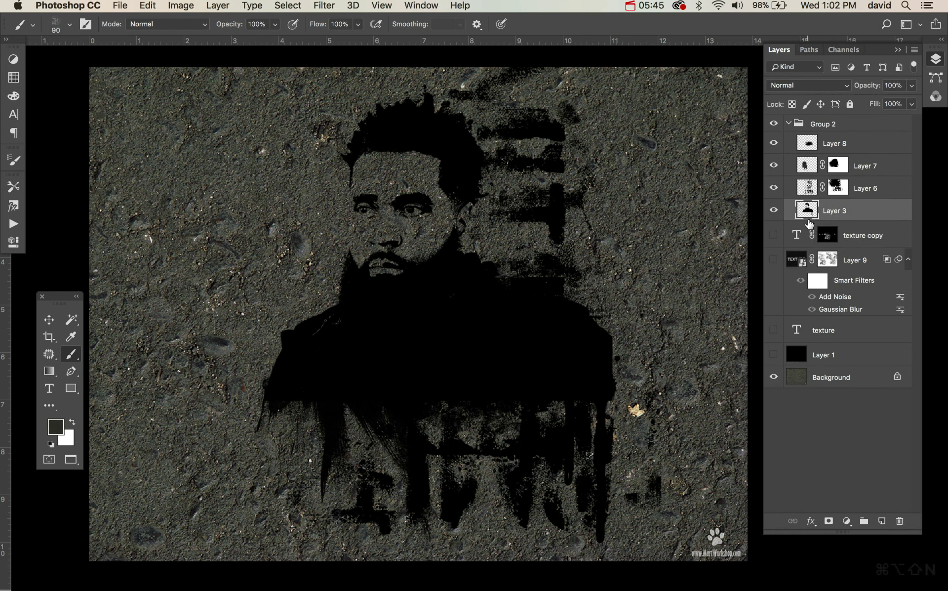
key("super+alt+shift+n")
key("super+BackSpace")
left_click_drag(809, 223, 808, 243)
- Collapse Group 2, stamp the visible artwork onto a new layer above it, and convert that layer to a smart object
left_click(796, 125)
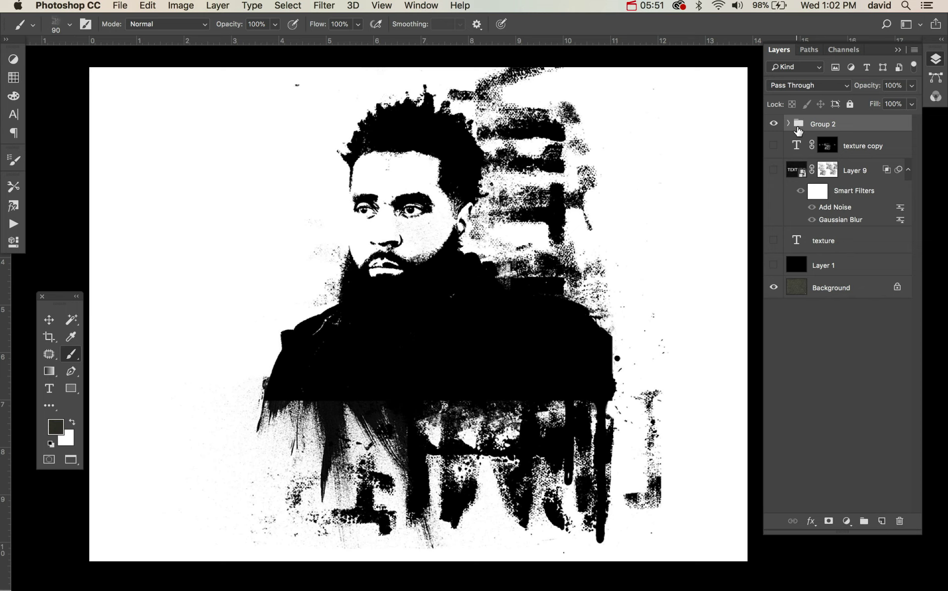
key("super+alt+shift+e")
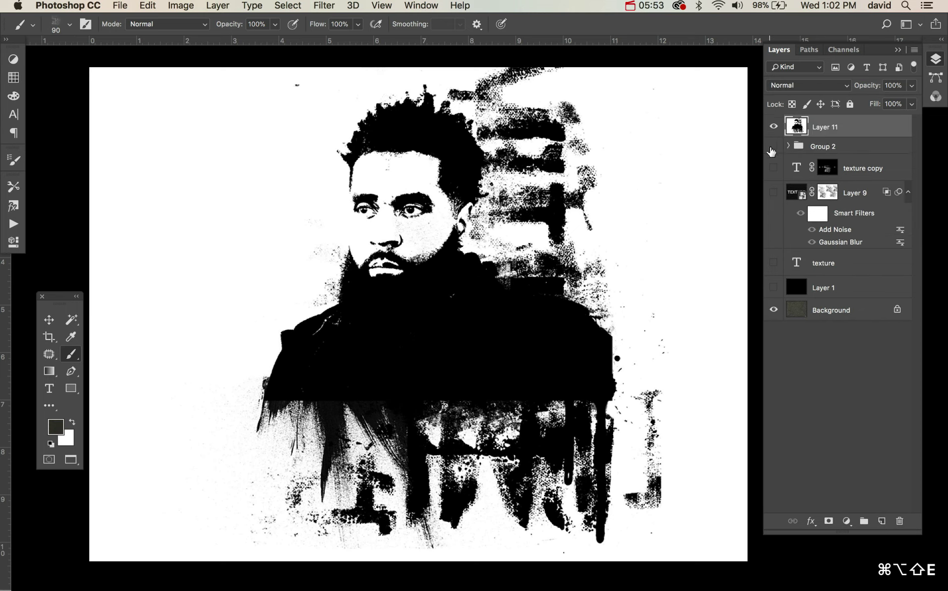
key("super+shift+f")
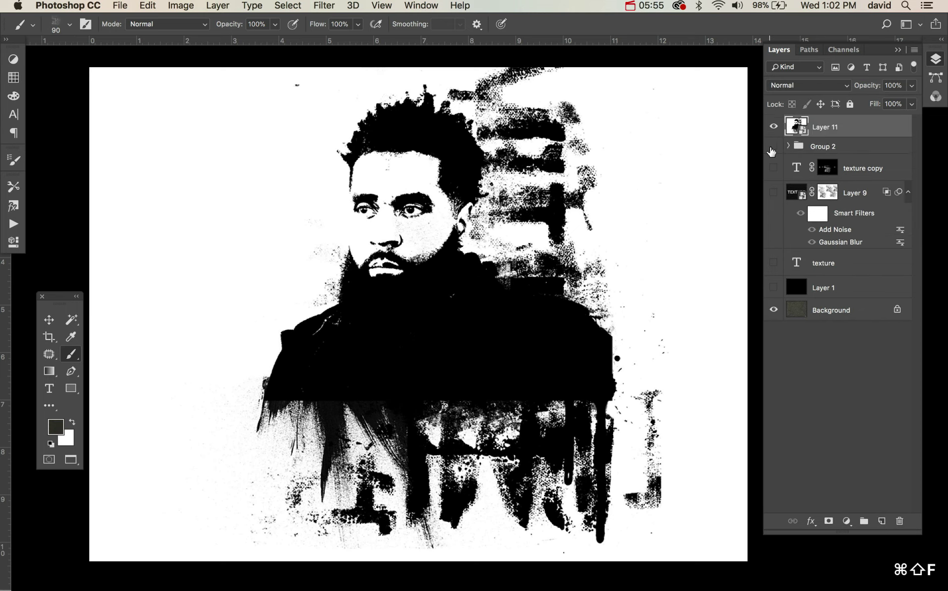
- Apply a Gaussian Blur smart filter with a 5.0 pixel radius to Layer 11
left_click(334, 5)
mouse_move(392, 161)
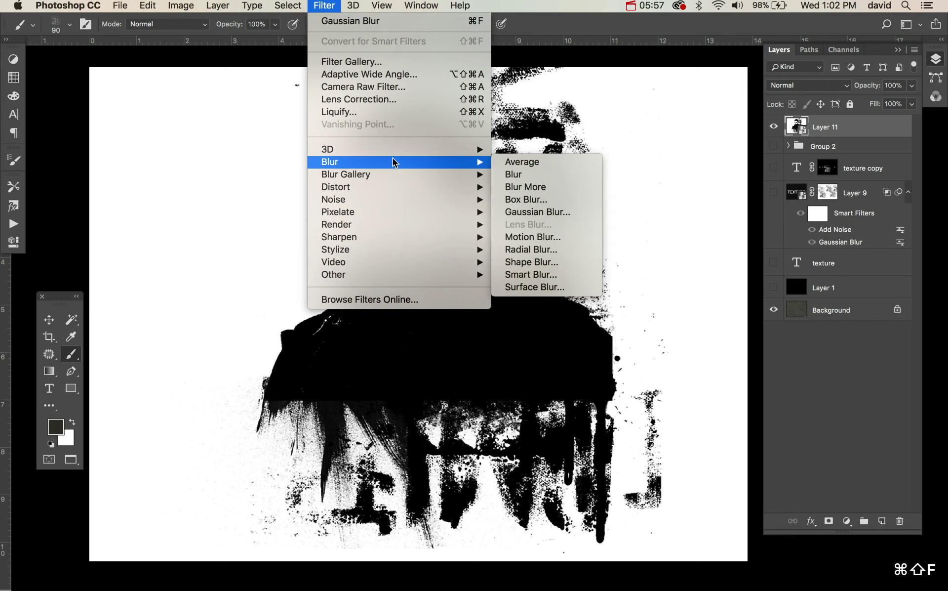
left_click(528, 212)
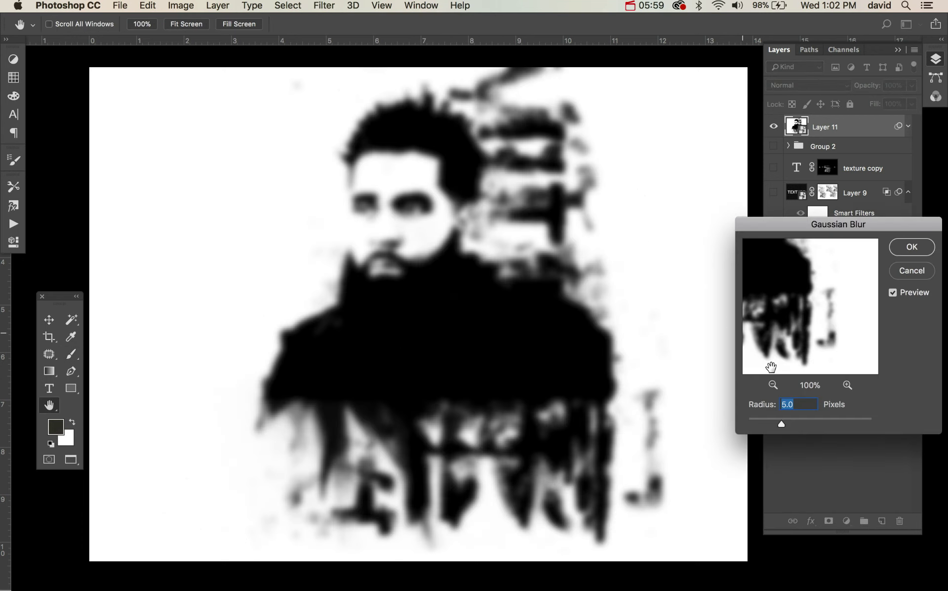
left_click(911, 247)
key("b")
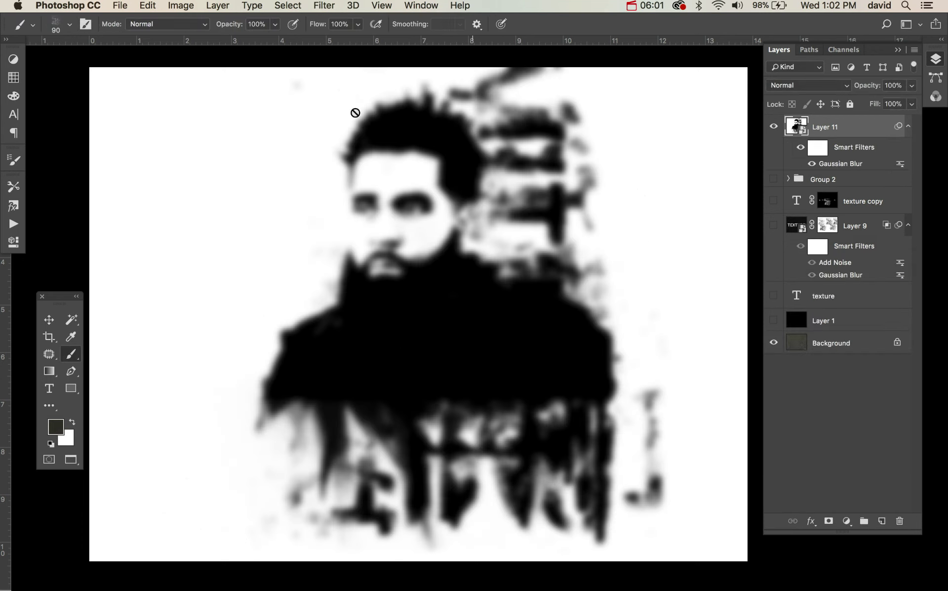
- Add 15% Gaussian monochromatic noise to Layer 11 and set its blend mode to Multiply
left_click(324, 5)
mouse_move(365, 202)
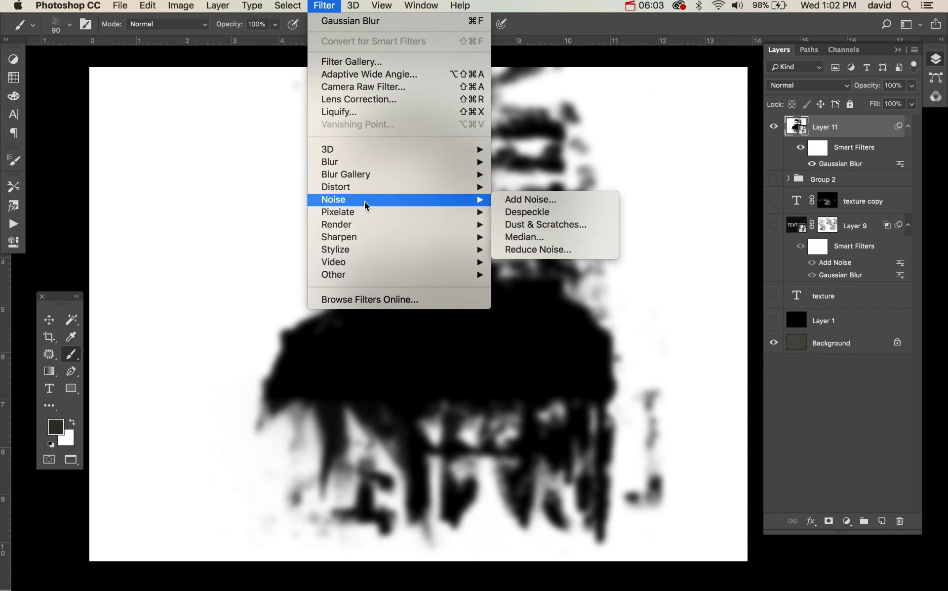
left_click(555, 200)
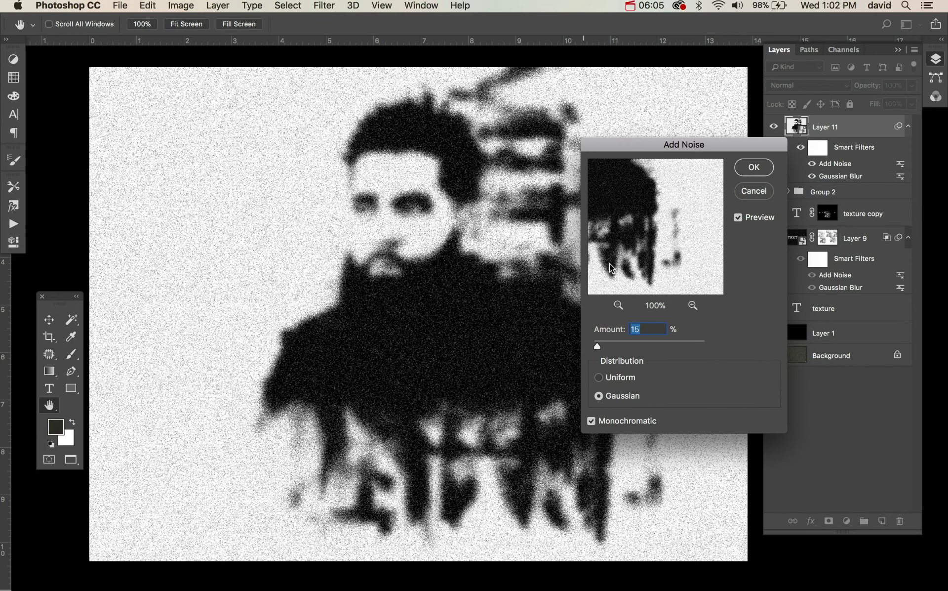
left_click(765, 167)
left_click(789, 83)
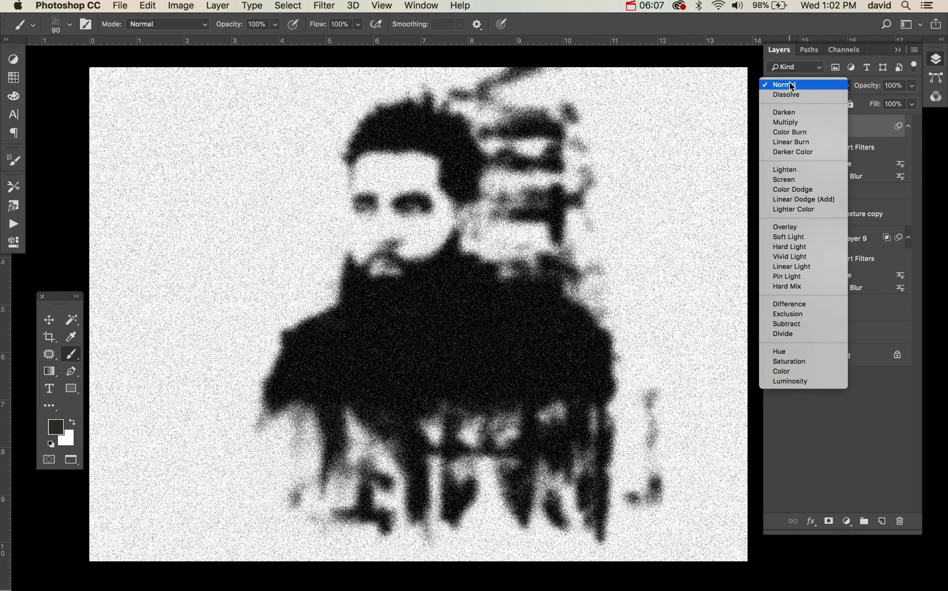
left_click(786, 122)
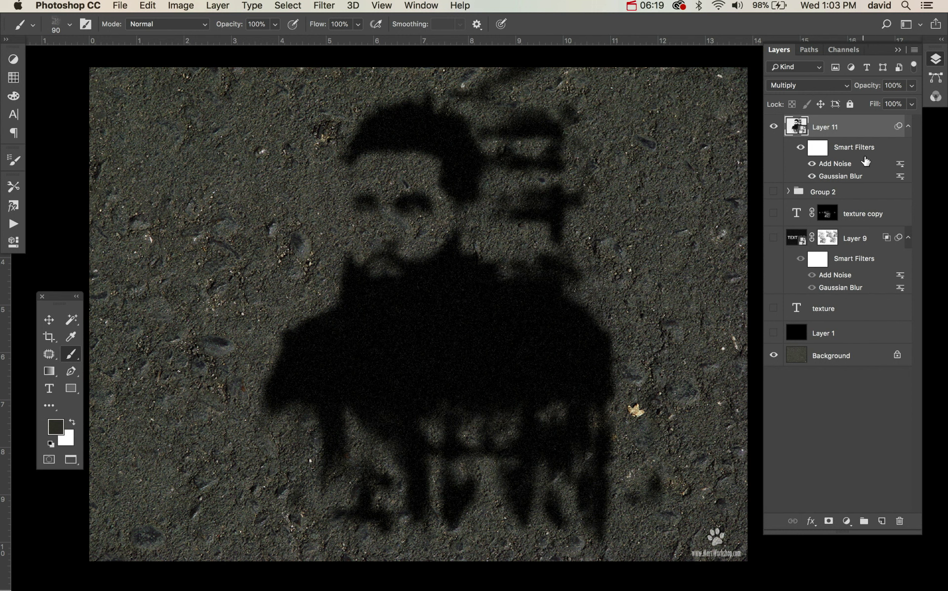
- Add a layer mask to Layer 11 and enlarge the textured brush to 200 px
left_click(829, 521)
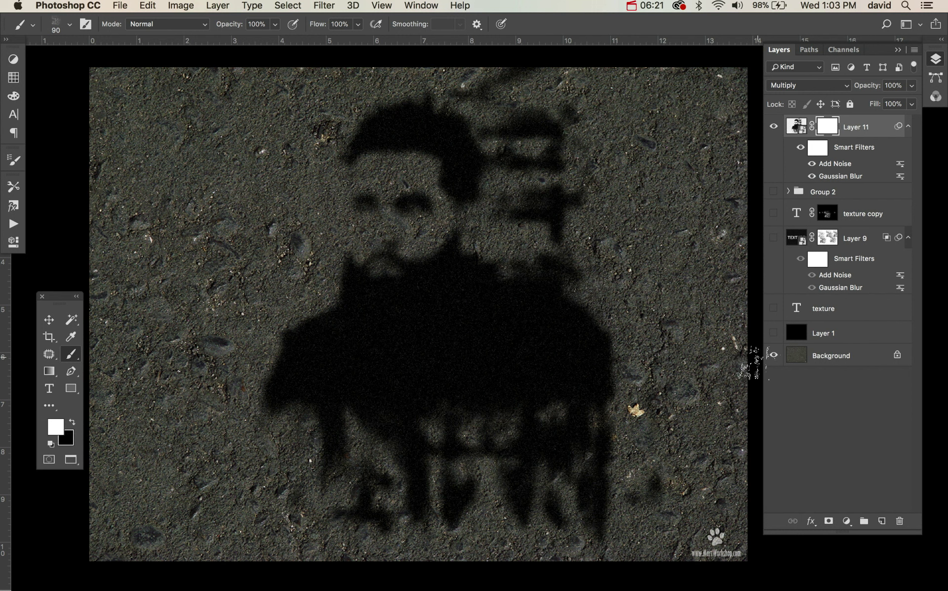
key("b")
key("bracketright")
key("bracketright")
key("bracketright")
key("bracketright")
key("bracketright")
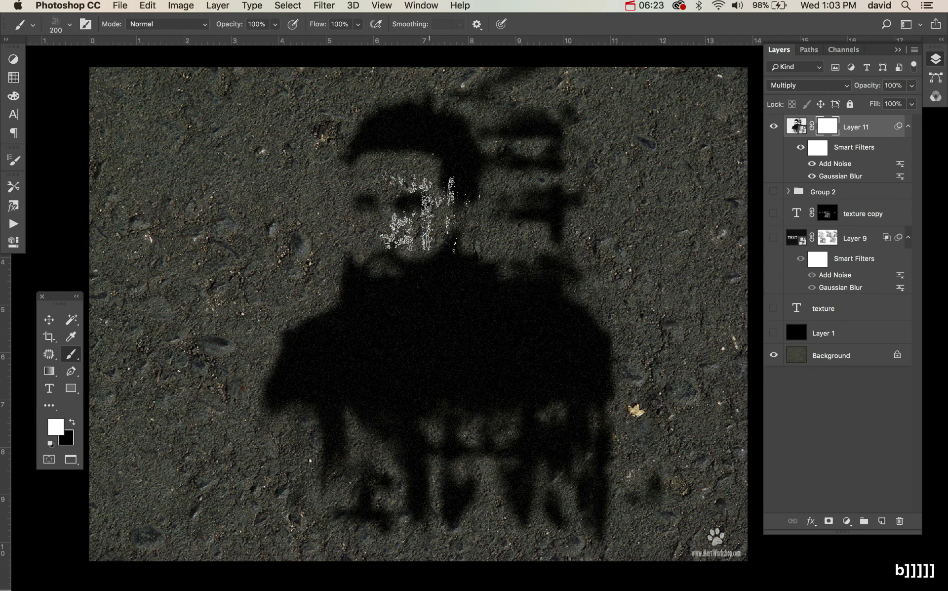
key("x")
left_click(479, 296)
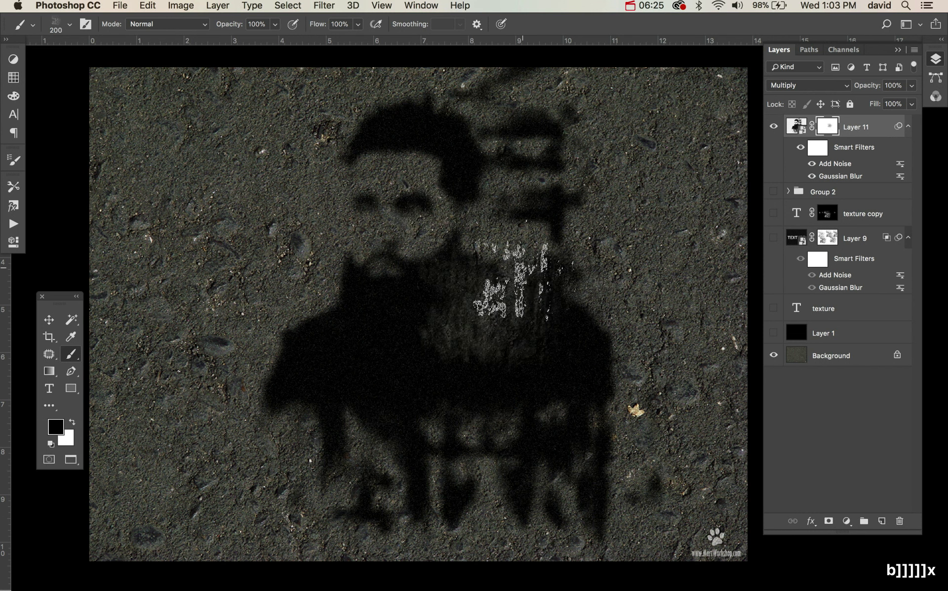
key("x")
key("cmd+z")
- Enlarge the brush to 500 px and paint black on Layer 11's mask to wear away parts of the portrait's jacket
key("bracketright")
key("bracketright")
key("bracketright")
key("bracketright")
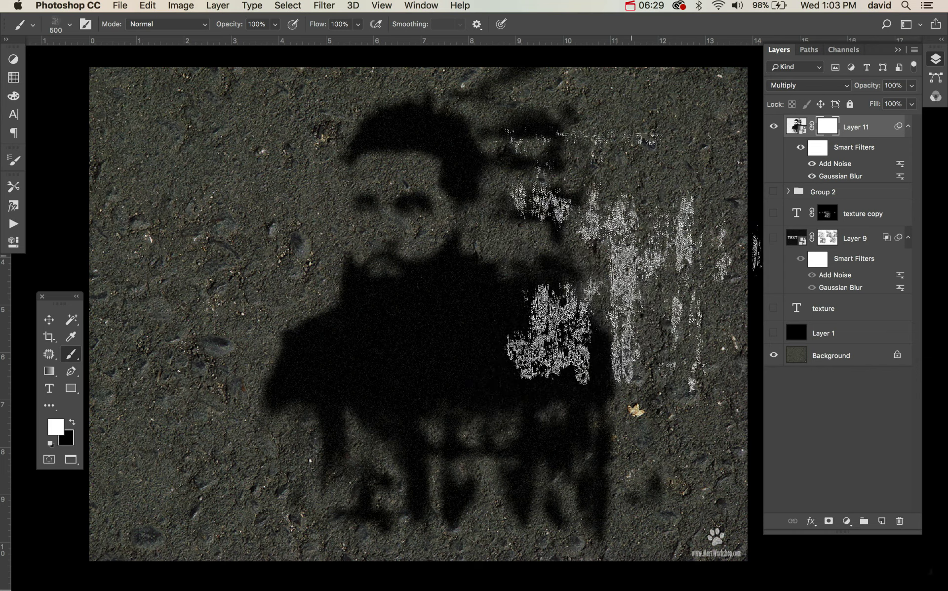
key("x")
left_click_drag(437, 413, 548, 410)
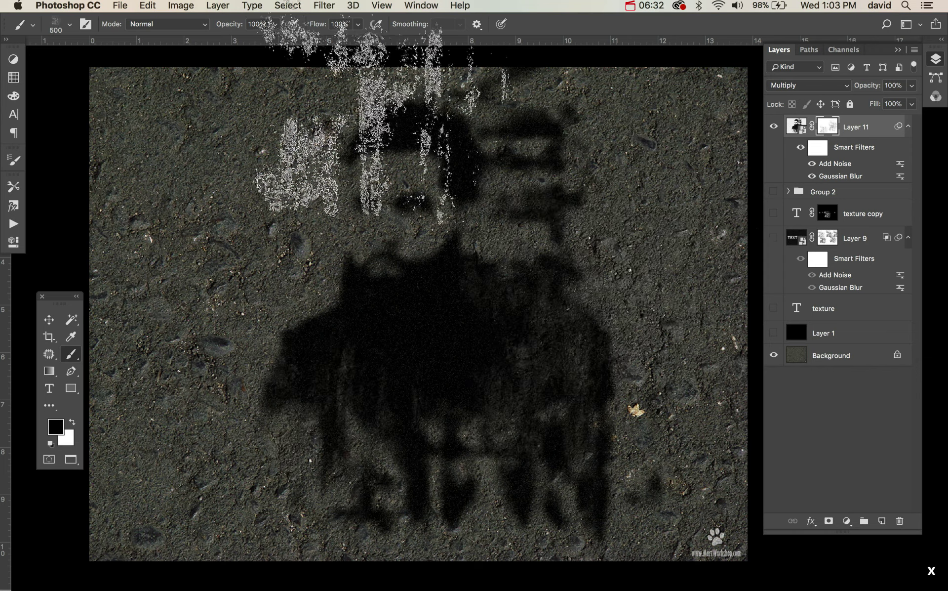
- Open Layer 11's blending options and split the This Layer white Blend If range to 55 / 255
double_click(882, 131)
left_click_drag(642, 163, 730, 100)
mouse_move(731, 326)
left_mouse_down()
mouse_move(771, 323)
mouse_move(721, 324)
left_mouse_up()
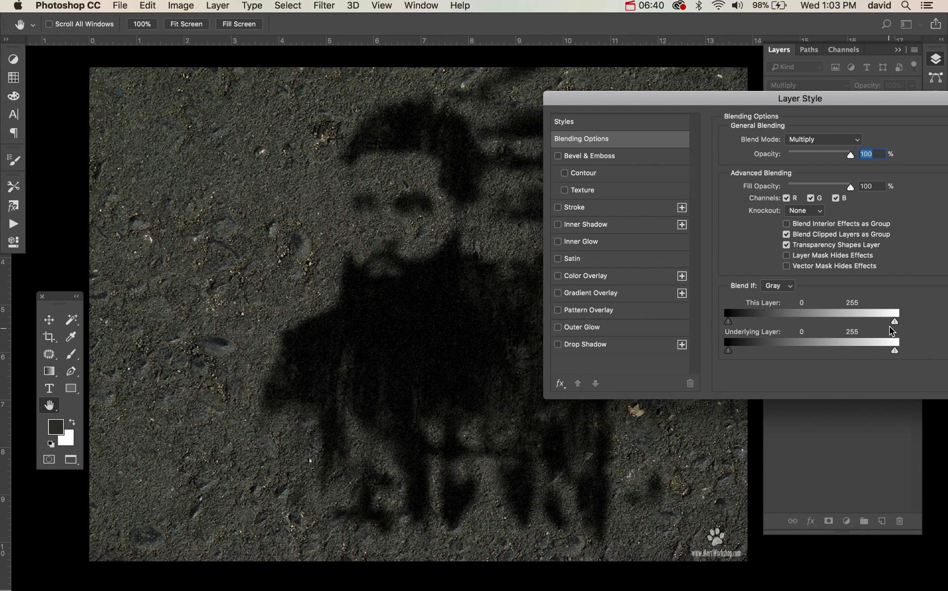
left_click_drag(893, 321, 852, 320, "alt")
left_click_drag(791, 307, 757, 306)
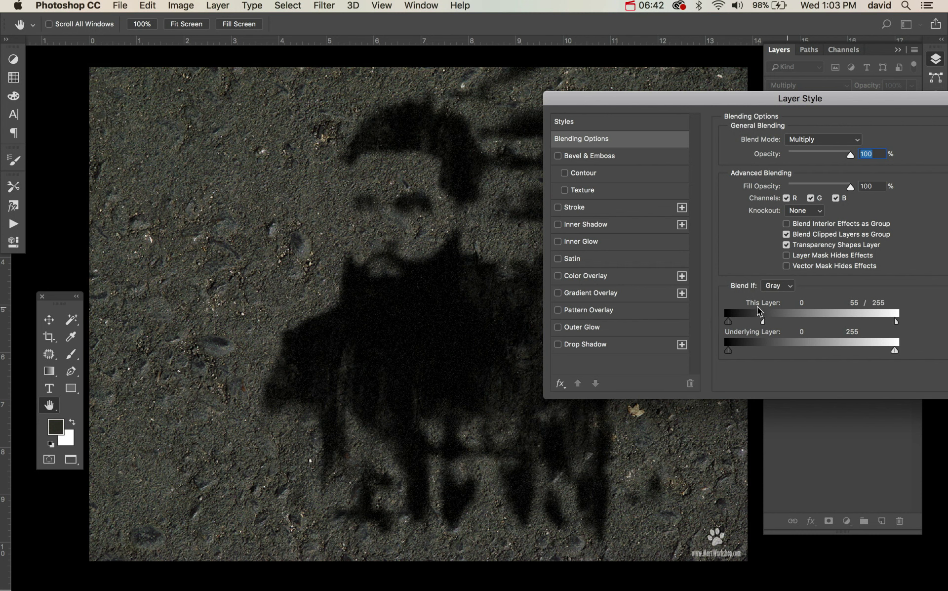
- Split the Underlying Layer black and white Blend If sliders so the asphalt's highlights show through the portrait
left_click_drag(733, 349, 761, 353, "alt")
left_click_drag(894, 348, 804, 347, "alt")
left_click_drag(923, 102, 830, 102)
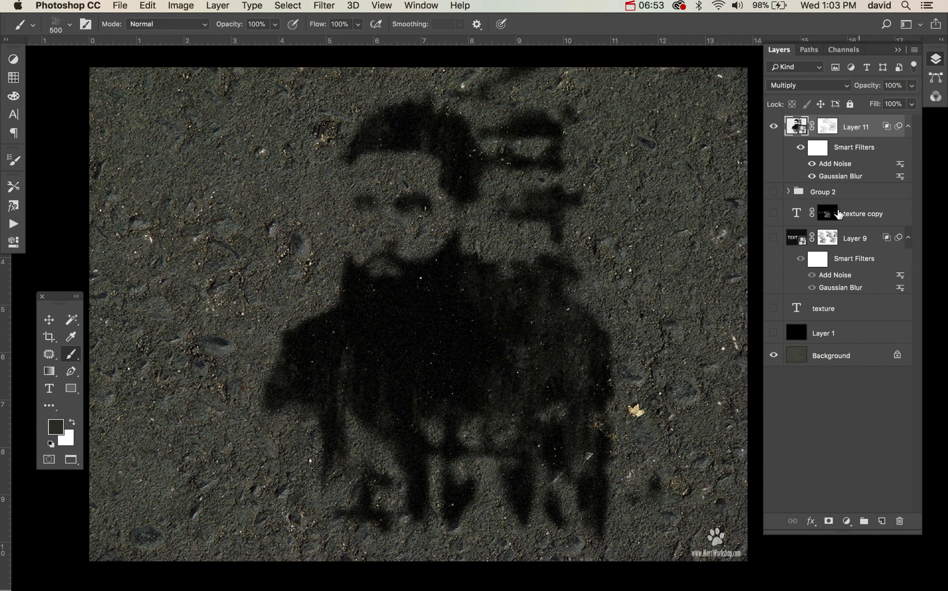
- Move the blurred portrait on Layer 11 toward the left side of the asphalt photo
key("v")
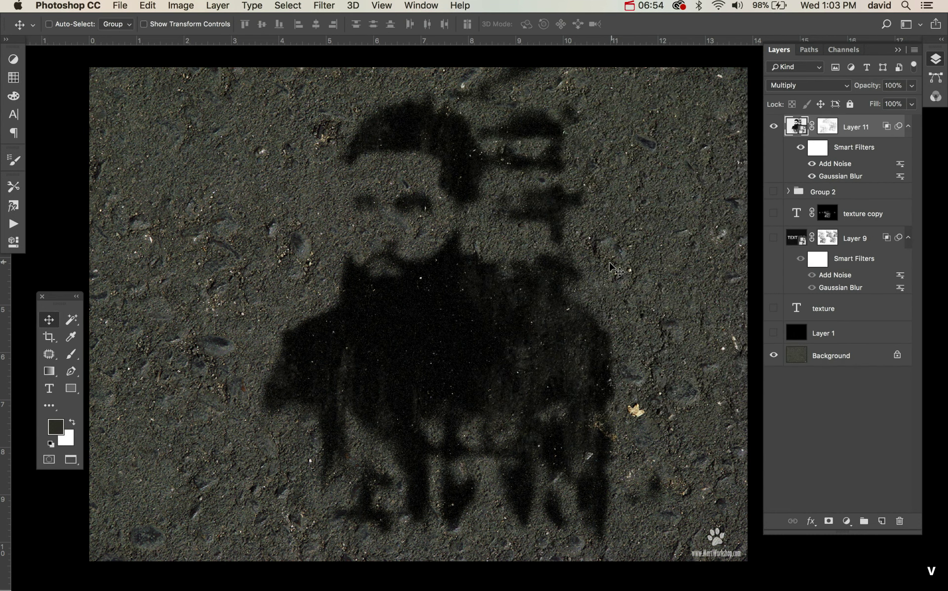
left_click_drag(602, 278, 461, 278)
left_click_drag(457, 287, 457, 287)
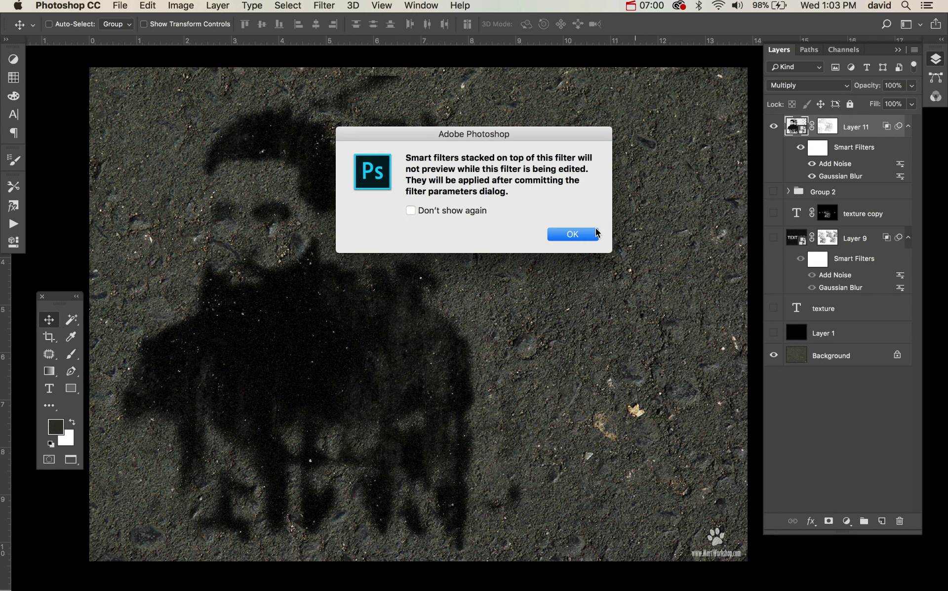
- Reduce the radius of Layer 11's Gaussian Blur smart filter to 4.2 pixels
left_click(571, 235)
left_click_drag(781, 416, 771, 423)
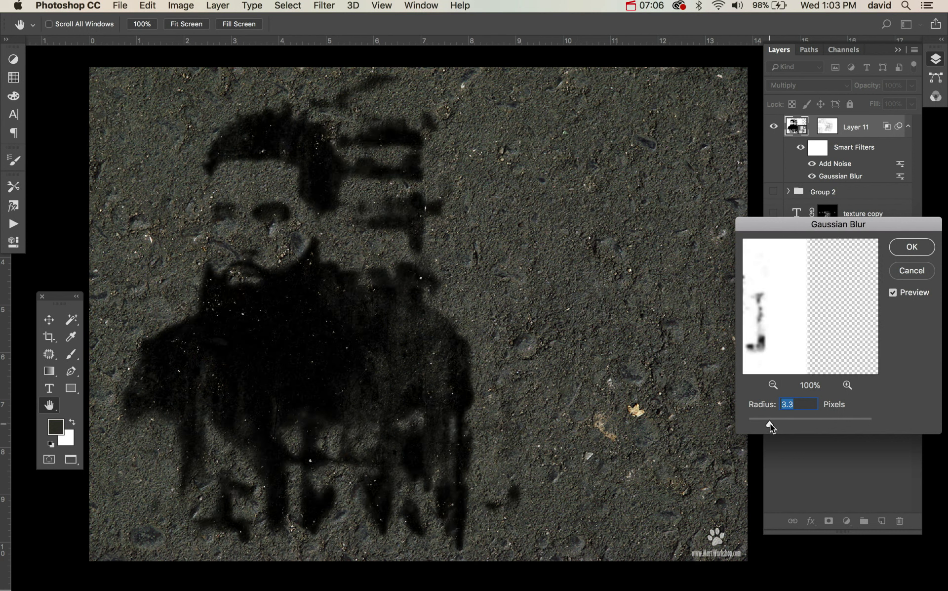
left_click_drag(770, 423, 776, 424)
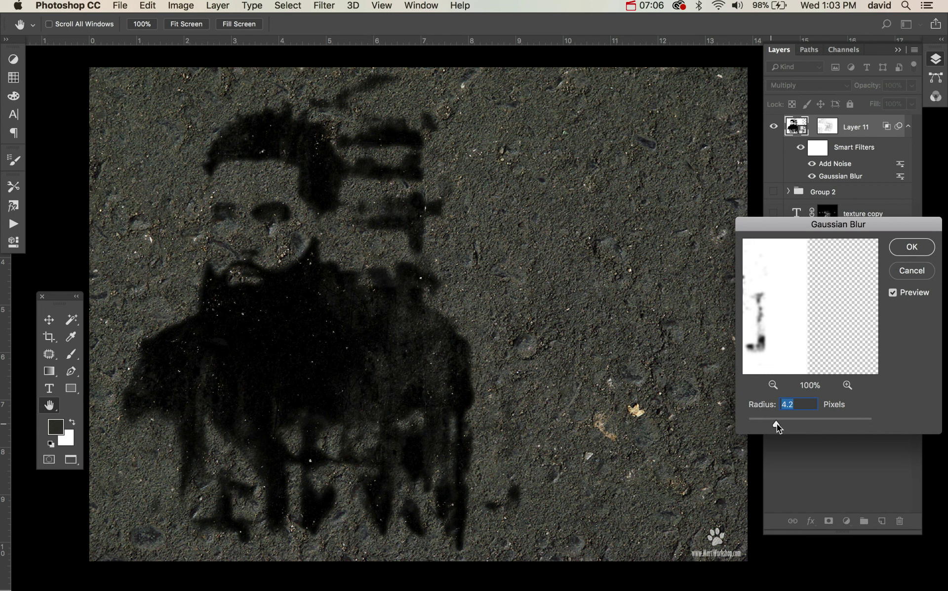
left_click(927, 249)
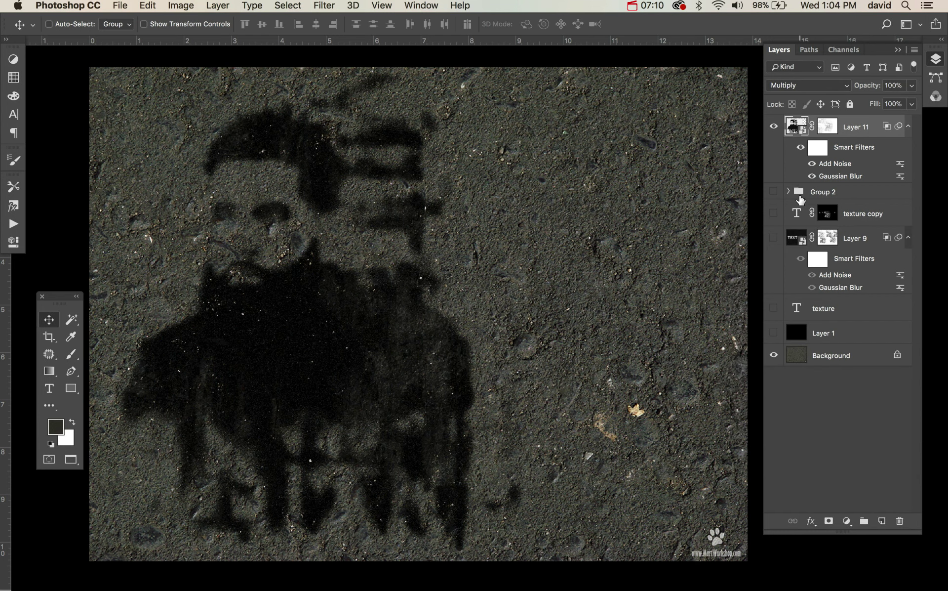
- Show Group 2 without its white Layer 10 and align the sharp portrait over the blurred one
left_click(789, 193)
left_click(791, 193)
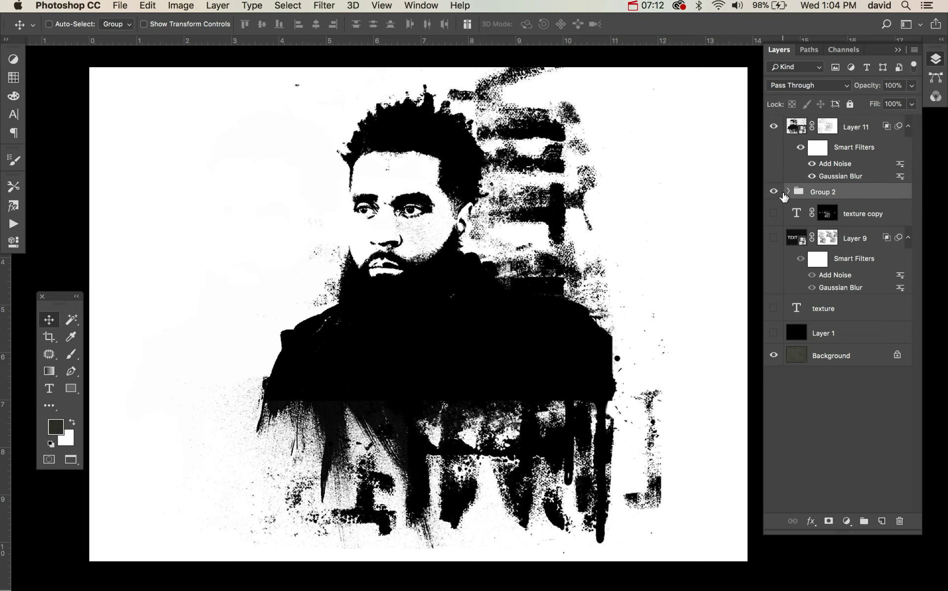
left_click(779, 193)
left_click(780, 192)
left_click(788, 191)
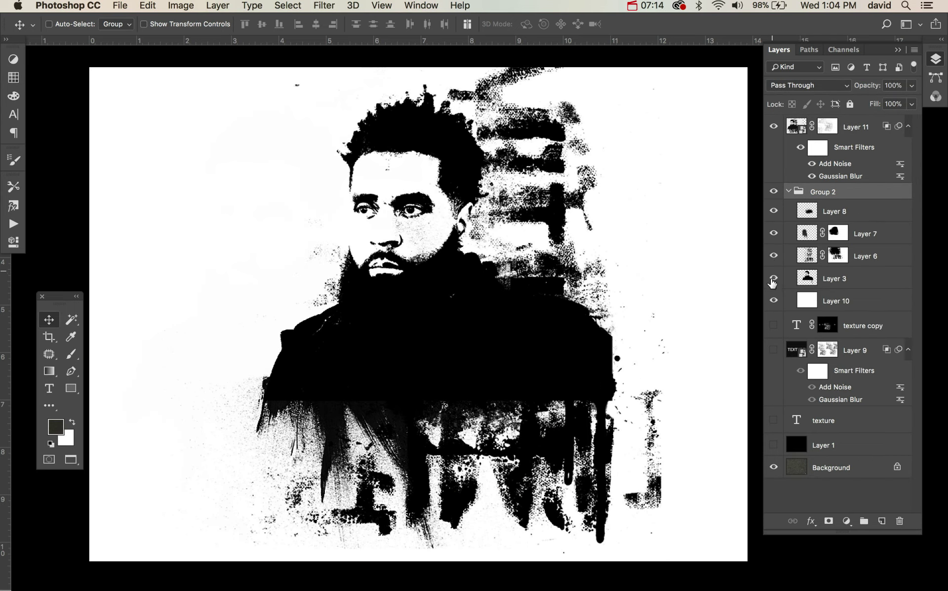
left_click(773, 300)
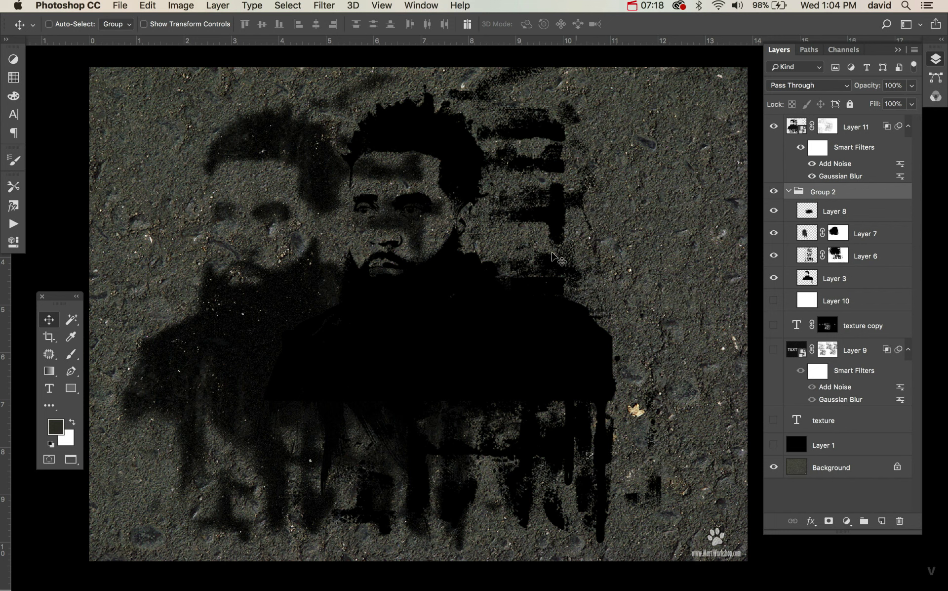
left_click_drag(480, 285, 381, 287)
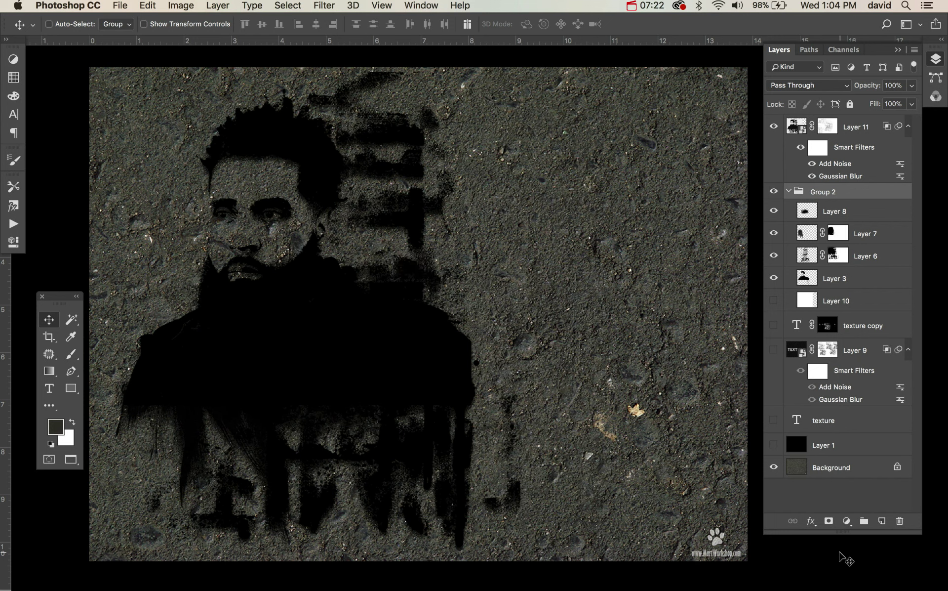
- Add a mask to Group 2 and paint black with the 500 px brush over the face and jacket to fade the sharp portrait
left_click(828, 522)
key("b")
mouse_move(444, 316)
left_mouse_down()
mouse_move(326, 464)
mouse_move(296, 257)
mouse_move(222, 420)
left_mouse_up()
mouse_move(326, 326)
left_mouse_down()
mouse_move(222, 153)
mouse_move(365, 400)
mouse_move(405, 345)
left_mouse_up()
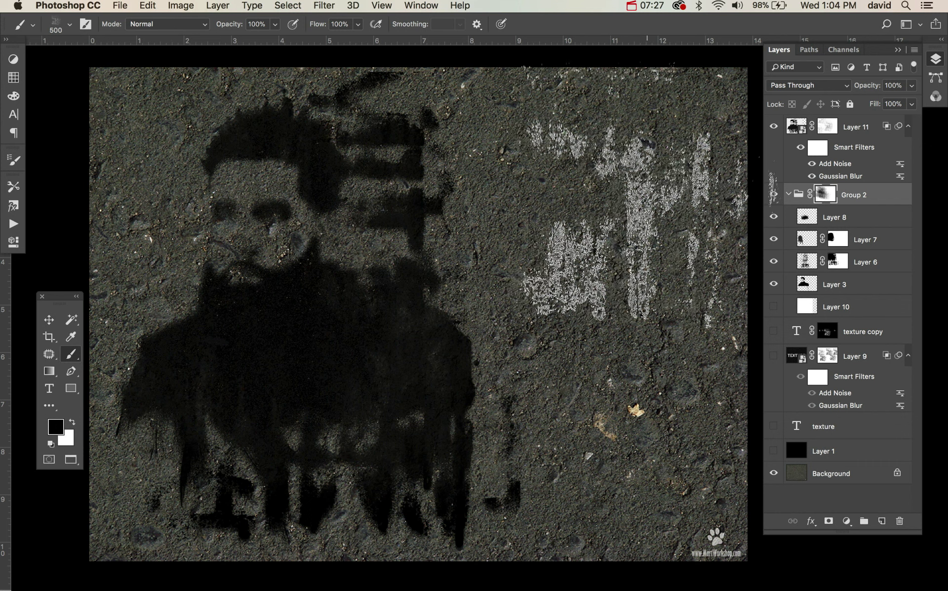
key("x")
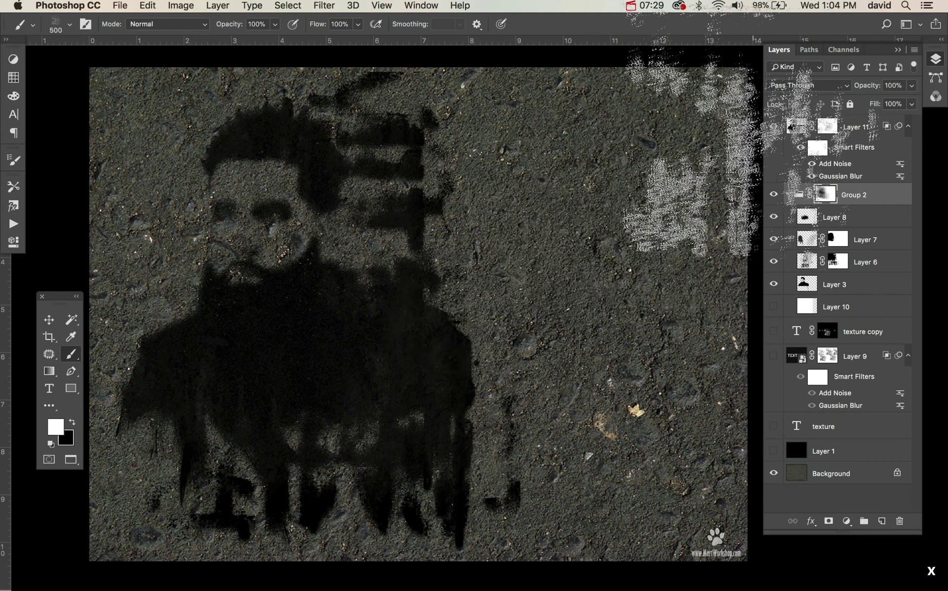
- Show the blended TEXTURE lettering on Layer 9 again
key("v")
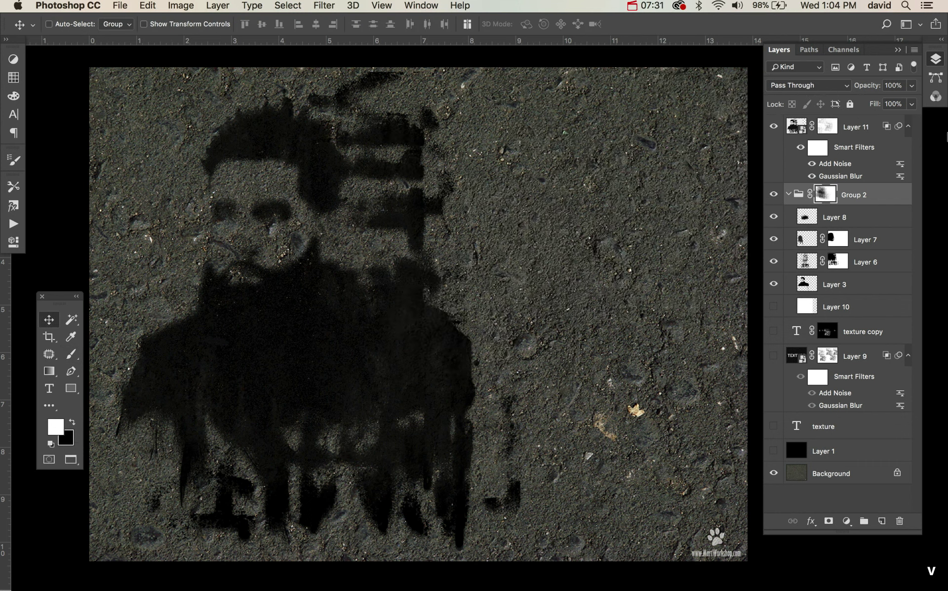
left_click(774, 356)
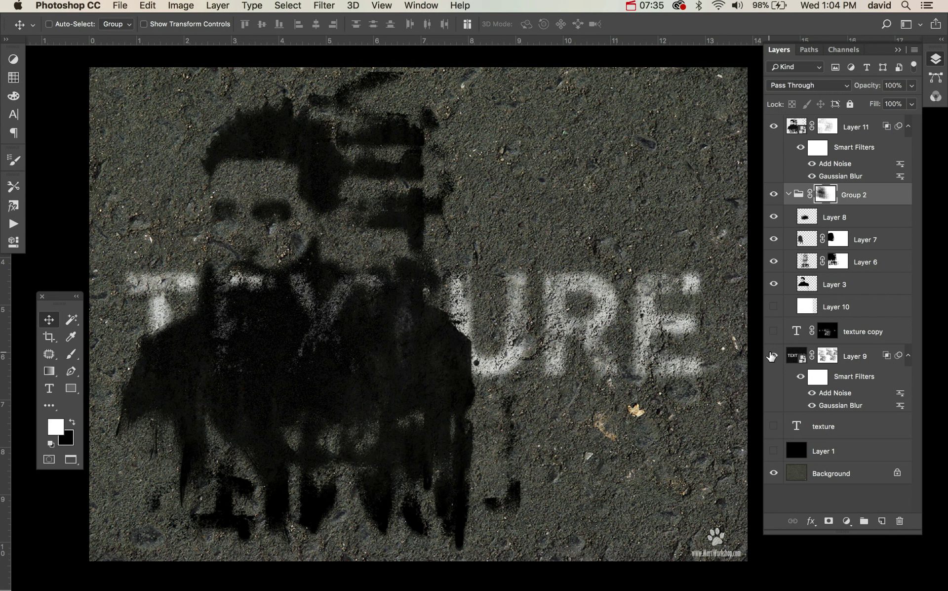